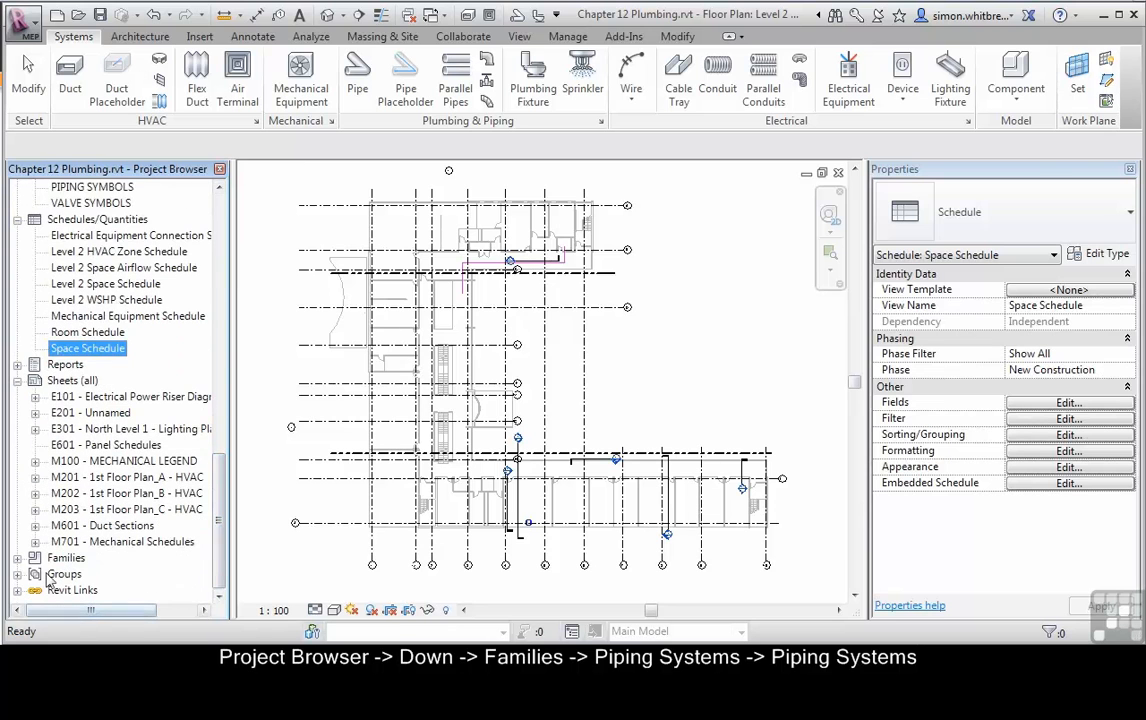
# Step: Expand the project's Families to list the types under Piping Systems > Piping System
pyautogui.click(17, 558)
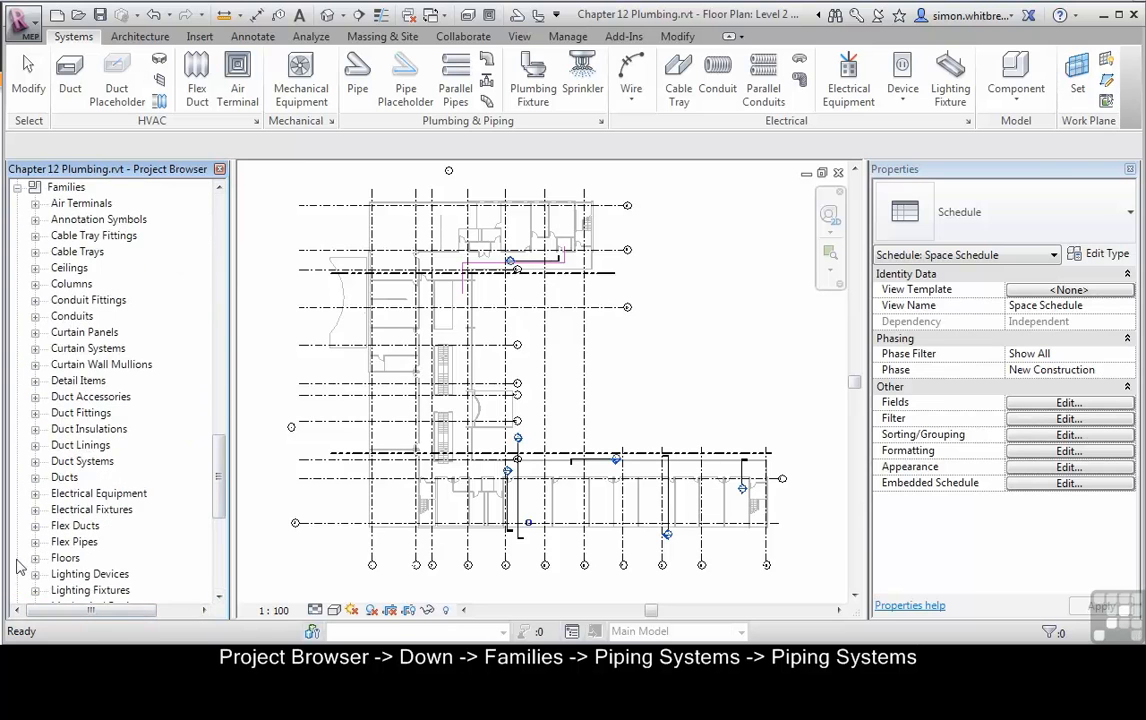
pyautogui.scroll(-6, 55, 486)
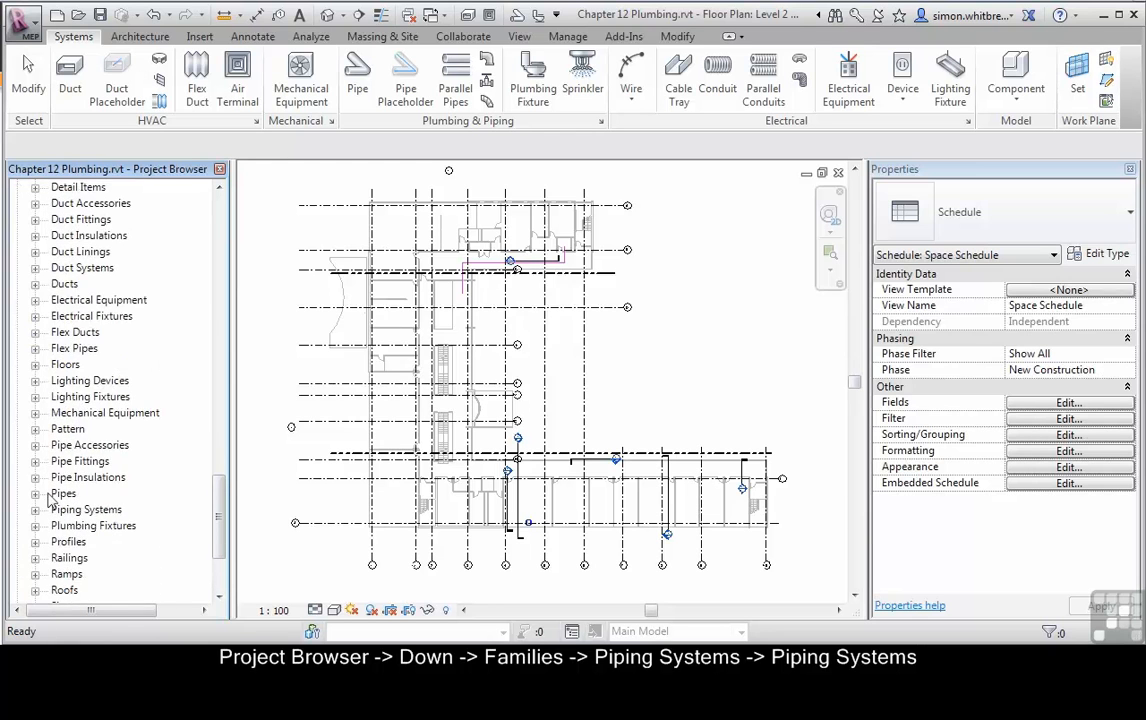
pyautogui.scroll(-3, 52, 504)
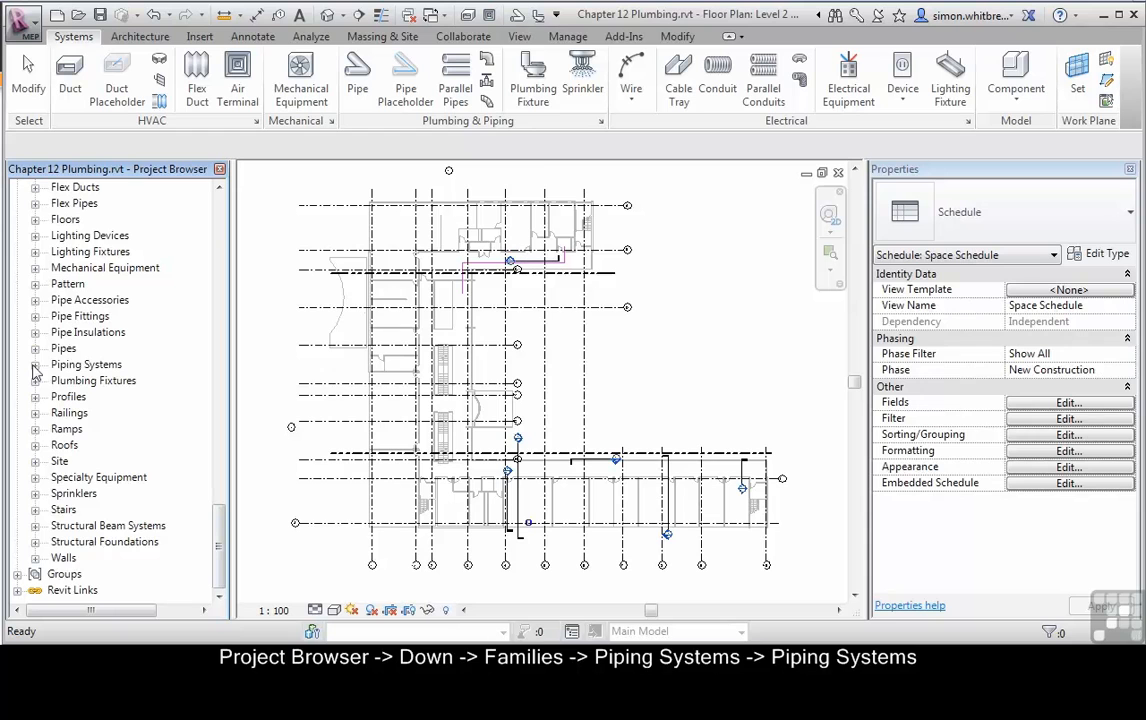
pyautogui.click(35, 365)
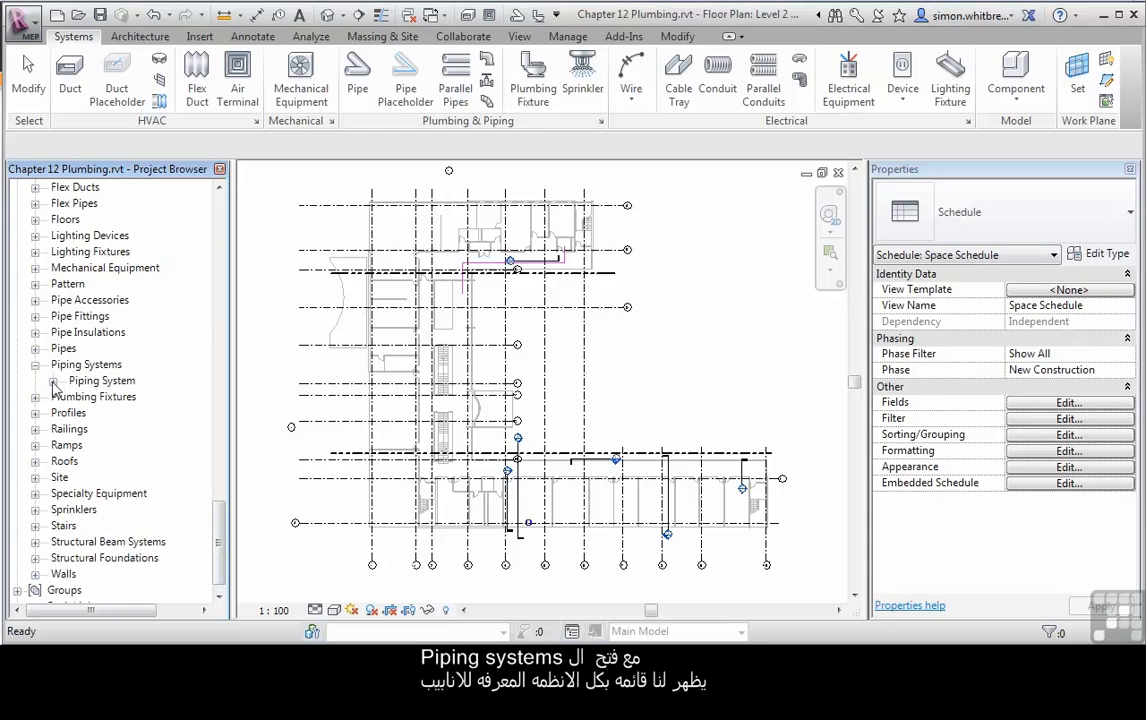
pyautogui.click(53, 381)
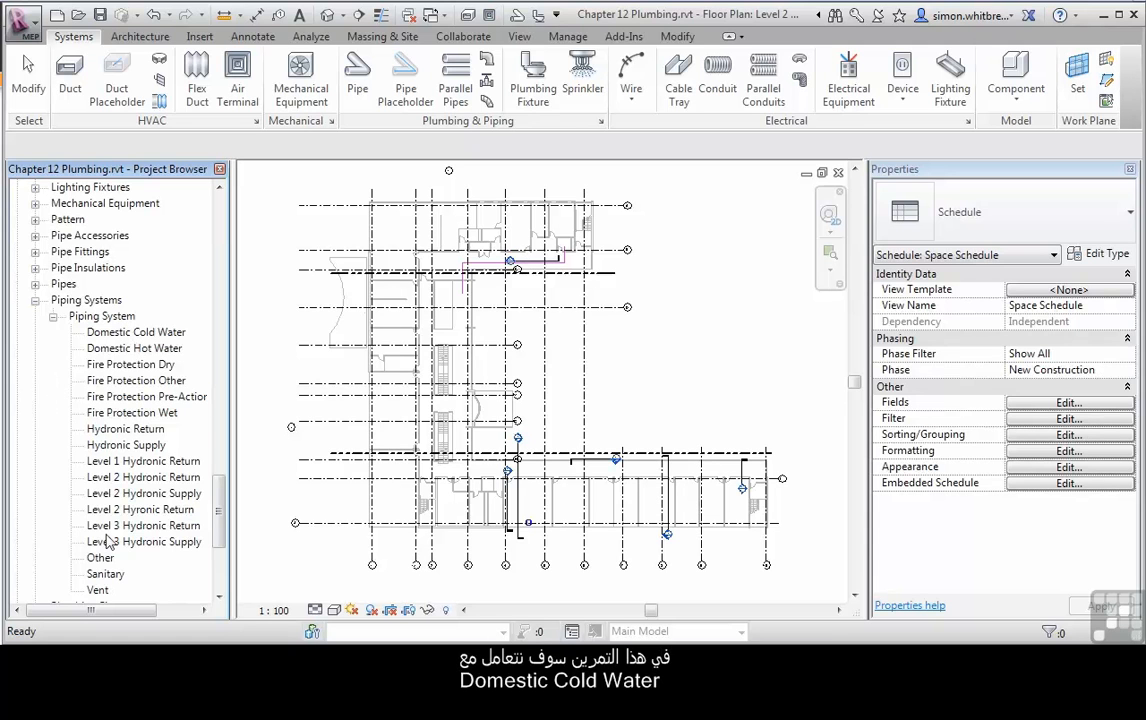
# Step: Review the properties of the Domestic Cold Water, Domestic Hot Water, Sanitary and Vent piping system types
pyautogui.click(112, 335)
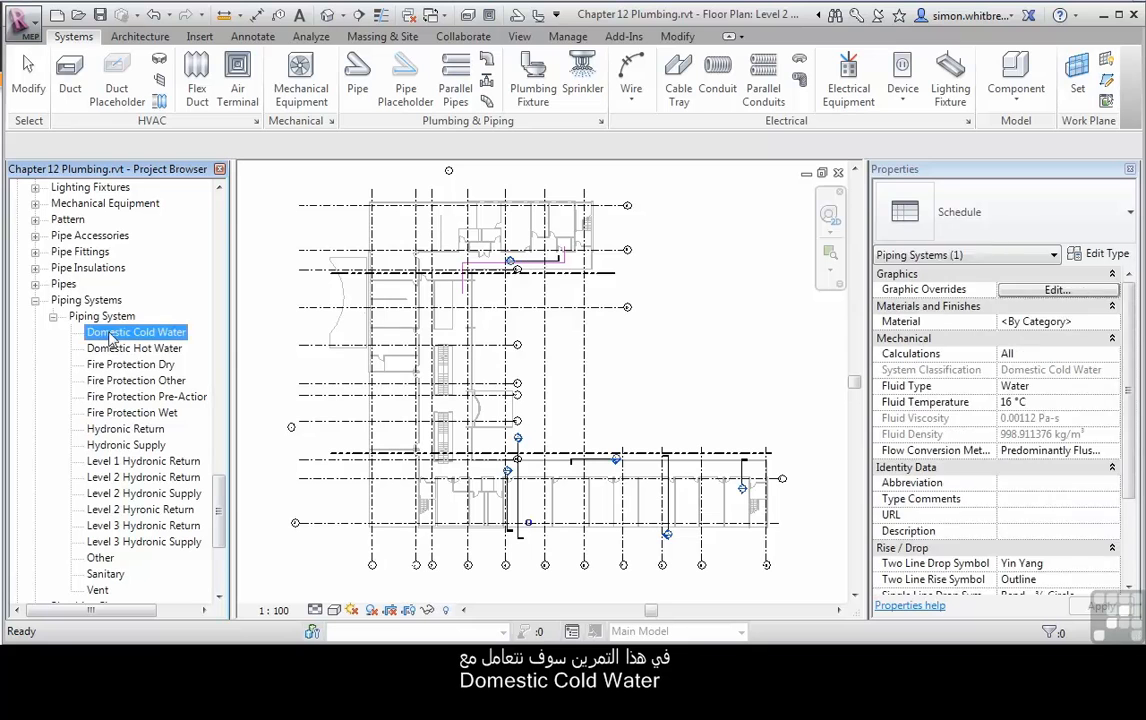
pyautogui.click(112, 350)
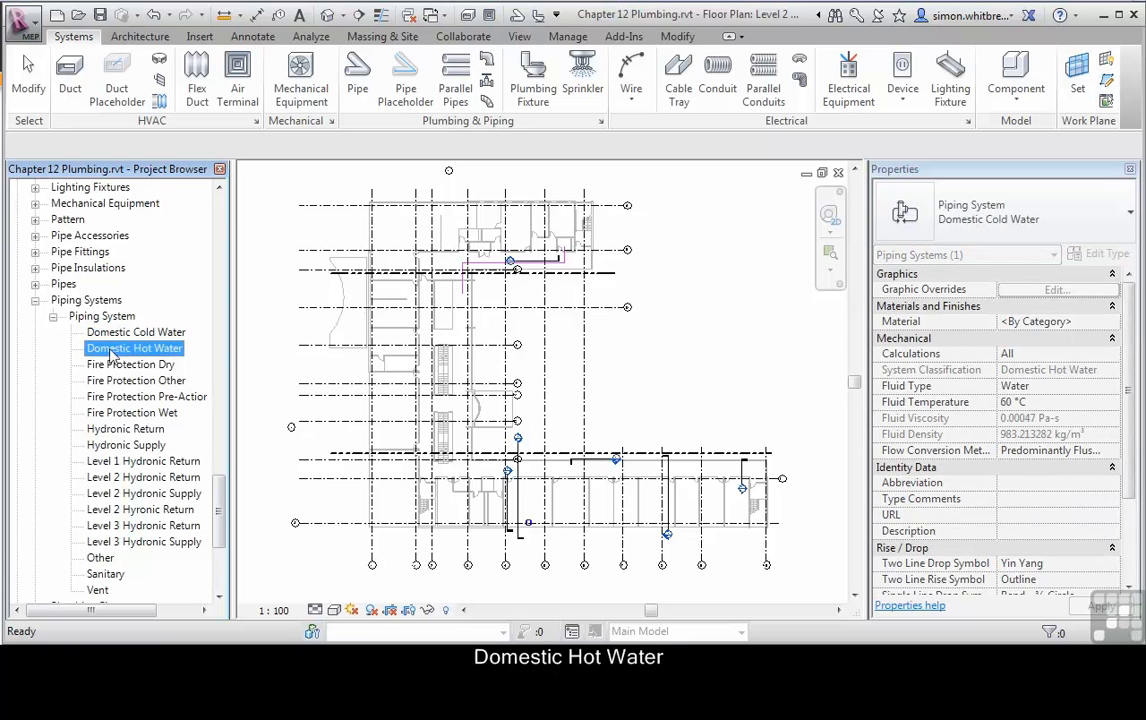
pyautogui.click(103, 574)
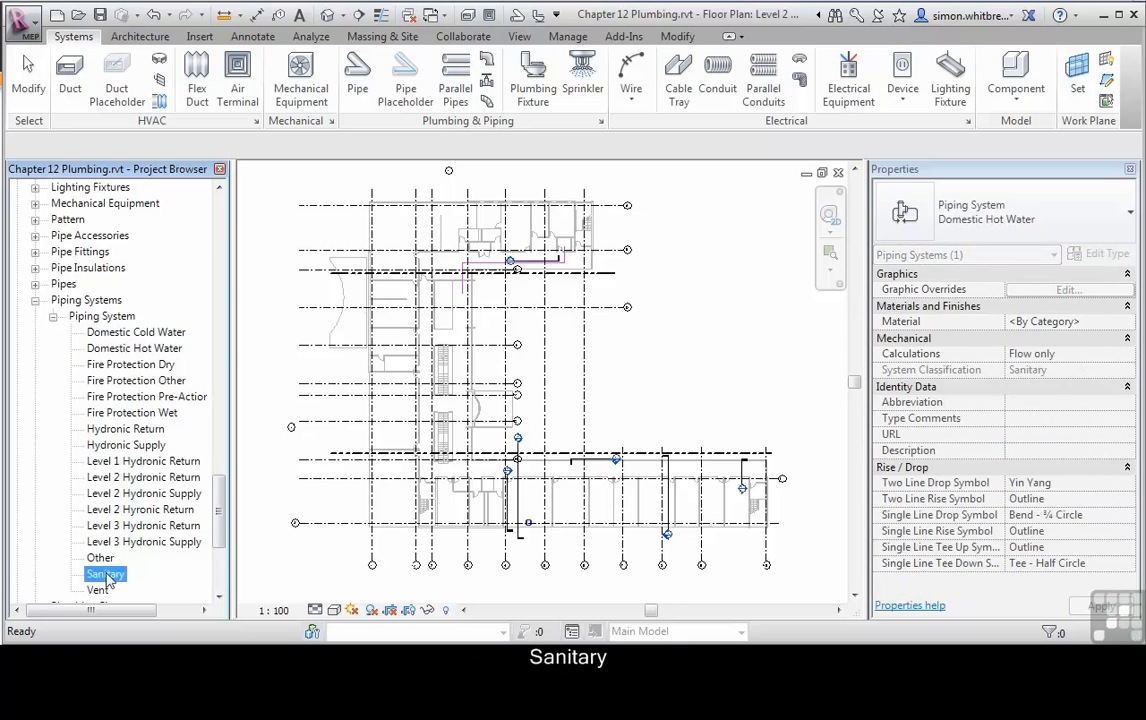
pyautogui.click(100, 591)
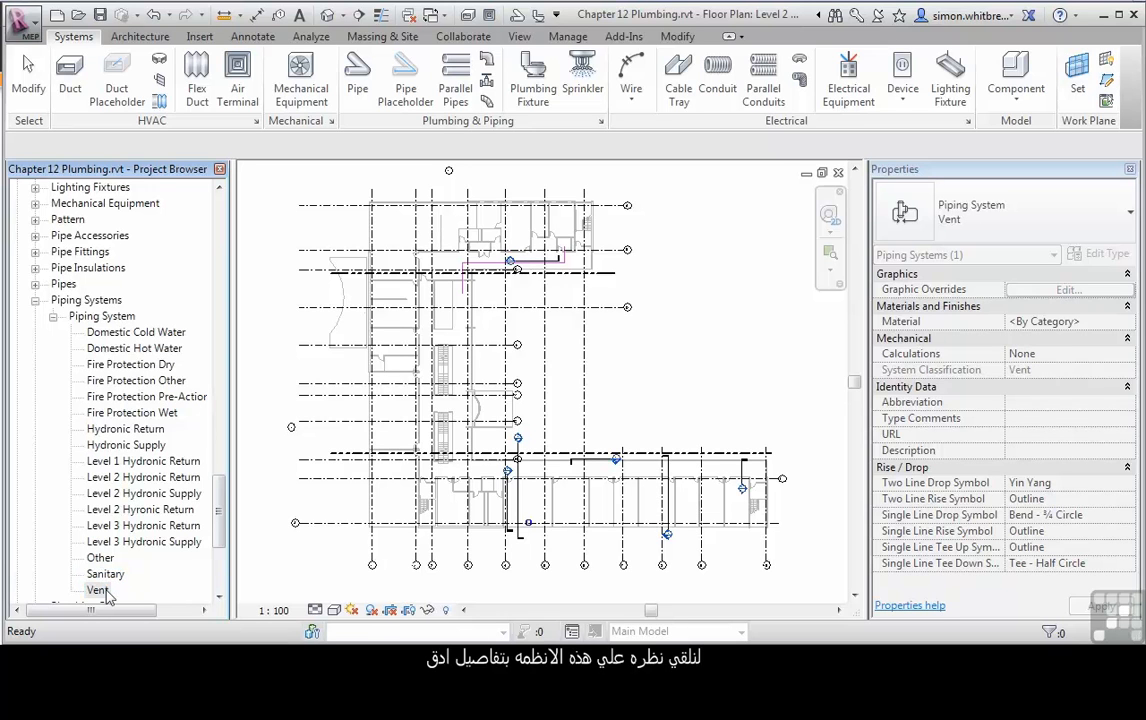
# Step: In the Domestic Cold Water type properties, override the line color with Blue in the graphic overrides
pyautogui.click(115, 333)
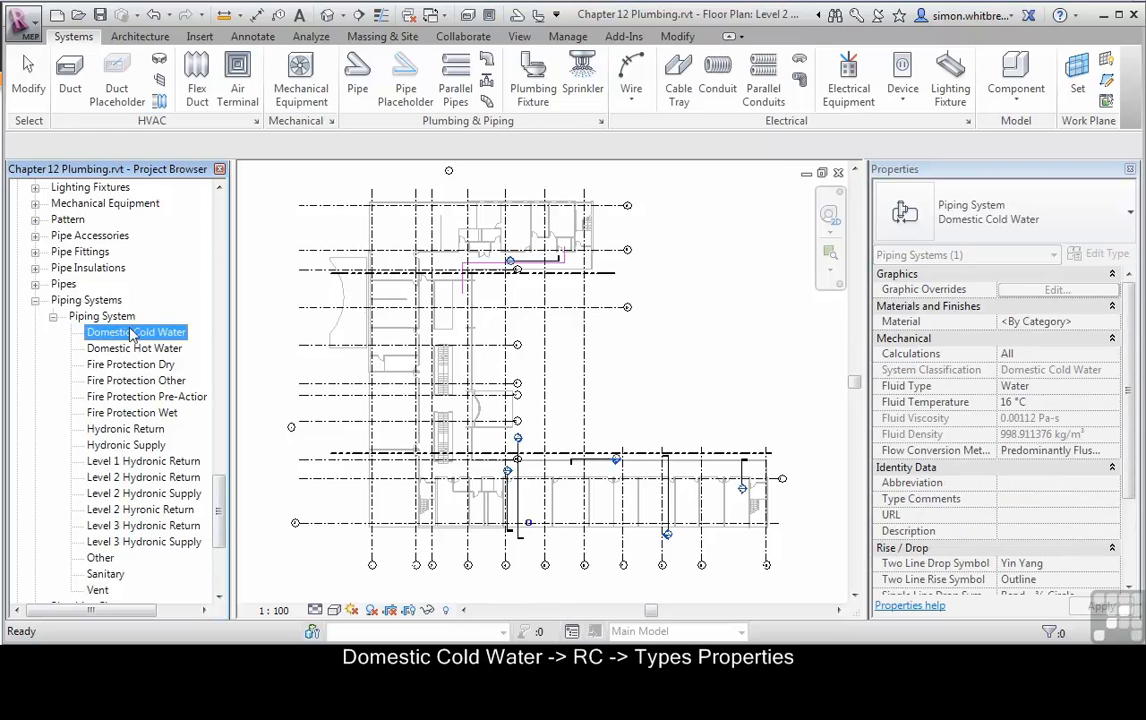
pyautogui.rightClick(131, 335)
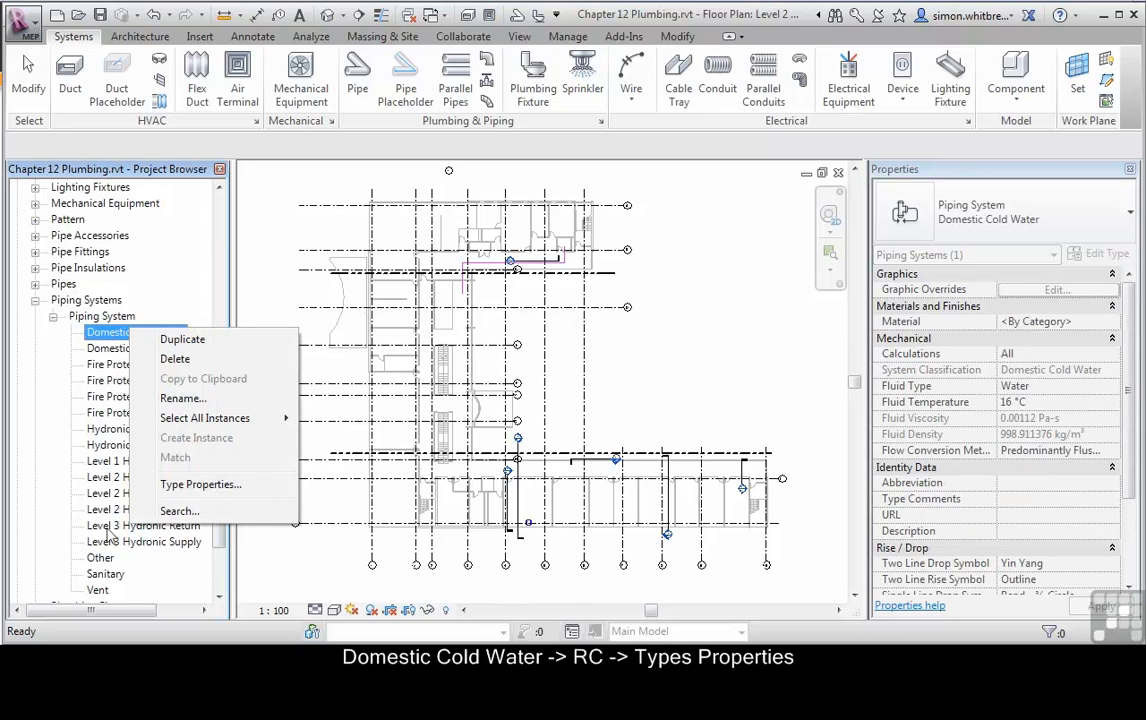
pyautogui.click(176, 486)
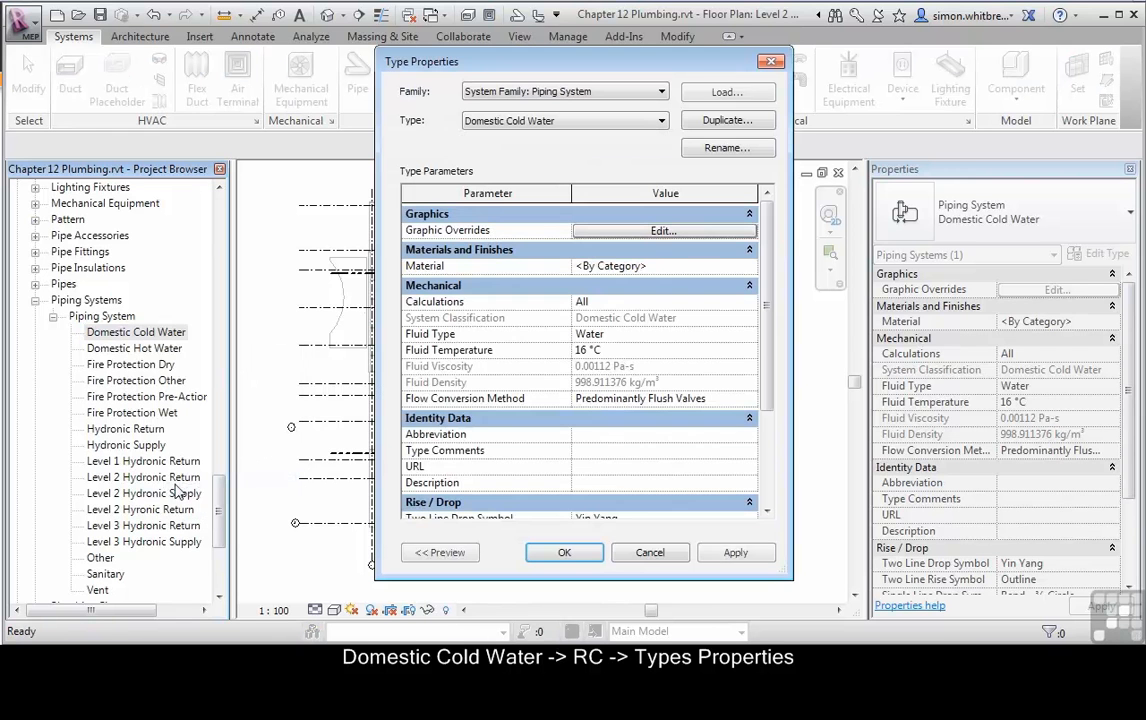
pyautogui.click(632, 232)
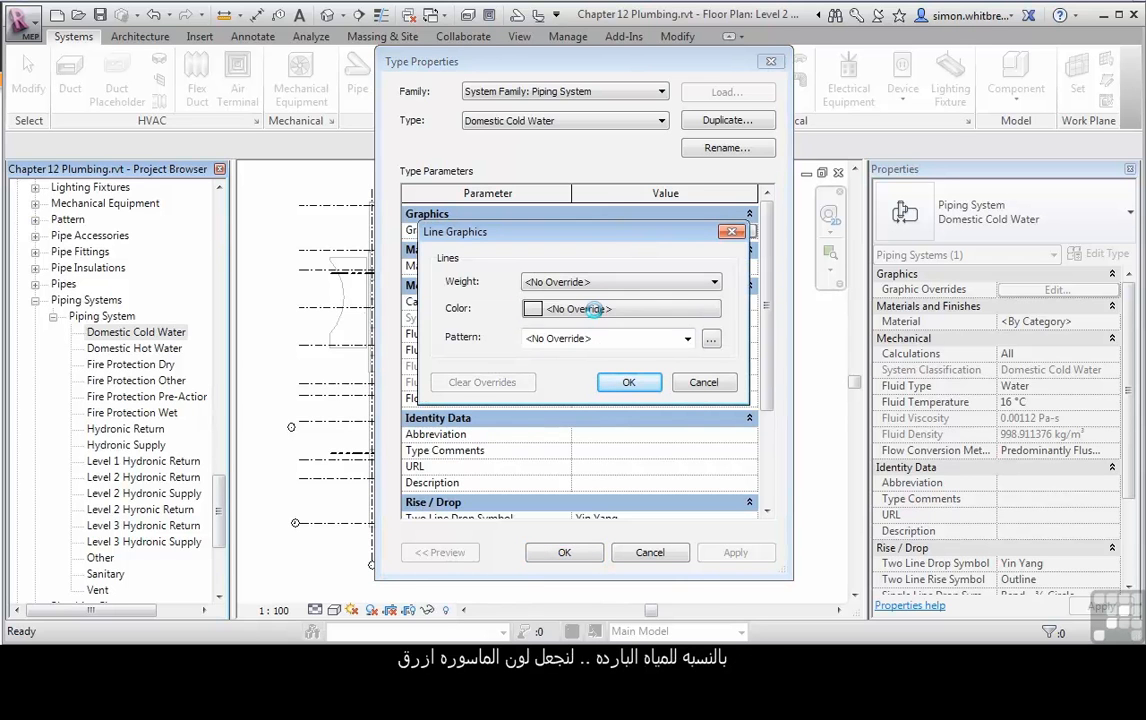
pyautogui.click(593, 309)
pyautogui.click(513, 333)
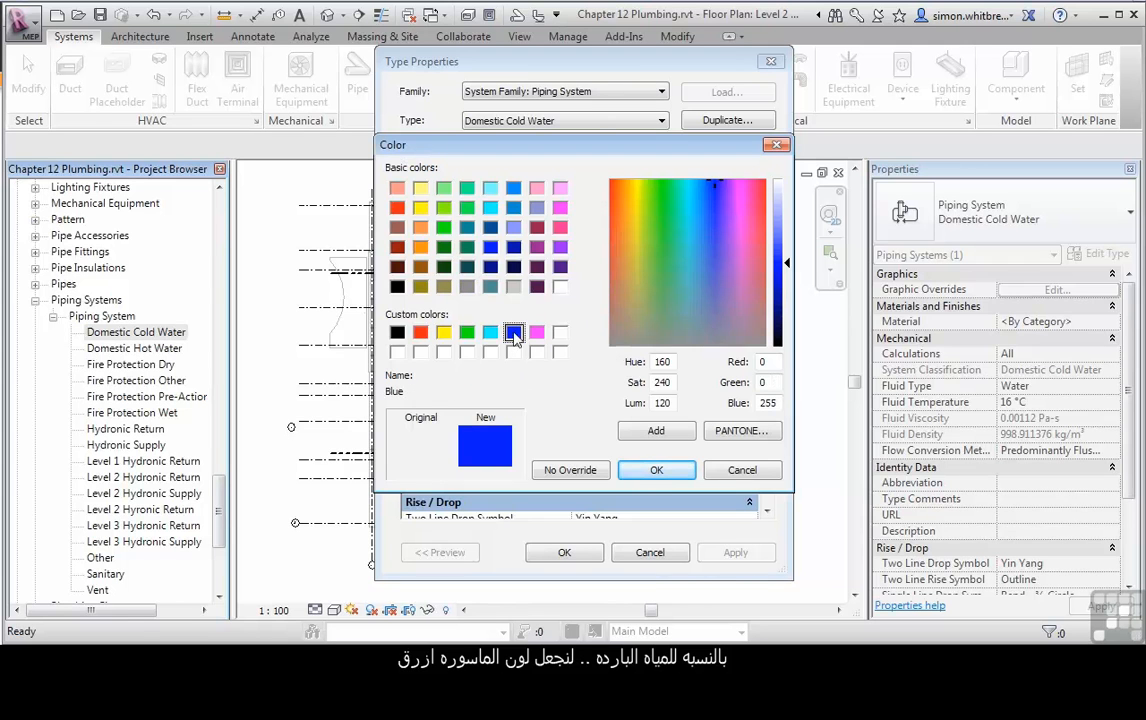
pyautogui.click(662, 472)
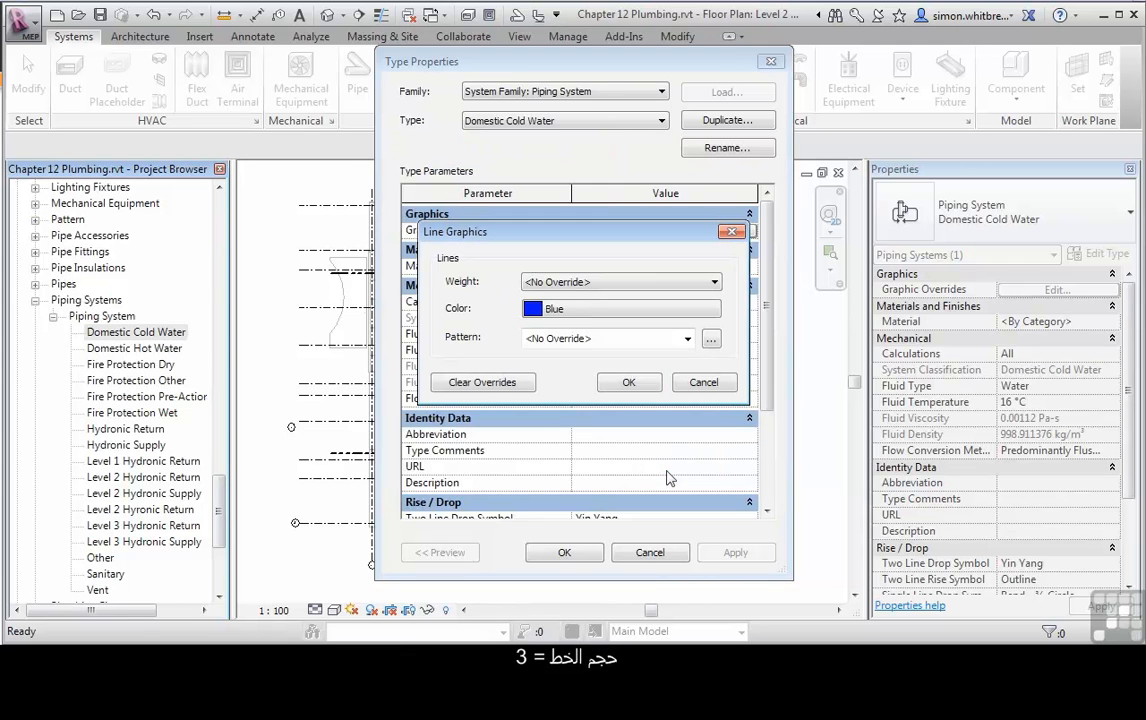
# Step: Set the Domestic Cold Water line weight to 3, leave the pattern at No Override and accept the line graphics
pyautogui.click(588, 283)
pyautogui.click(503, 302)
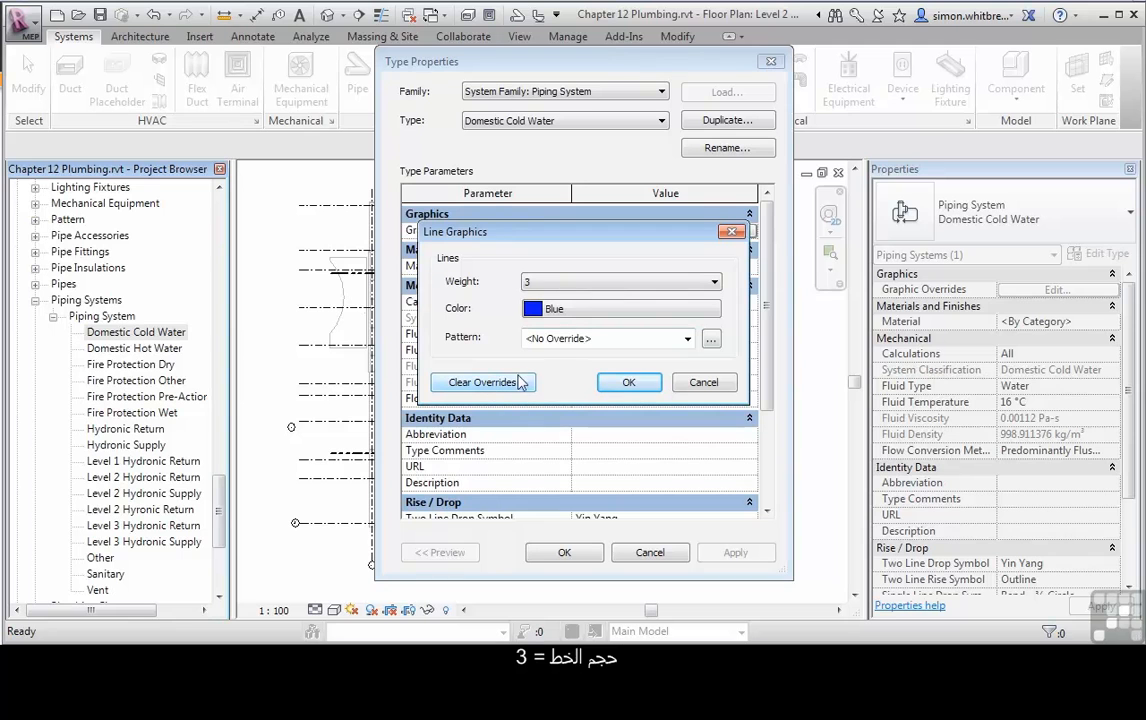
pyautogui.click(629, 340)
pyautogui.click(467, 332)
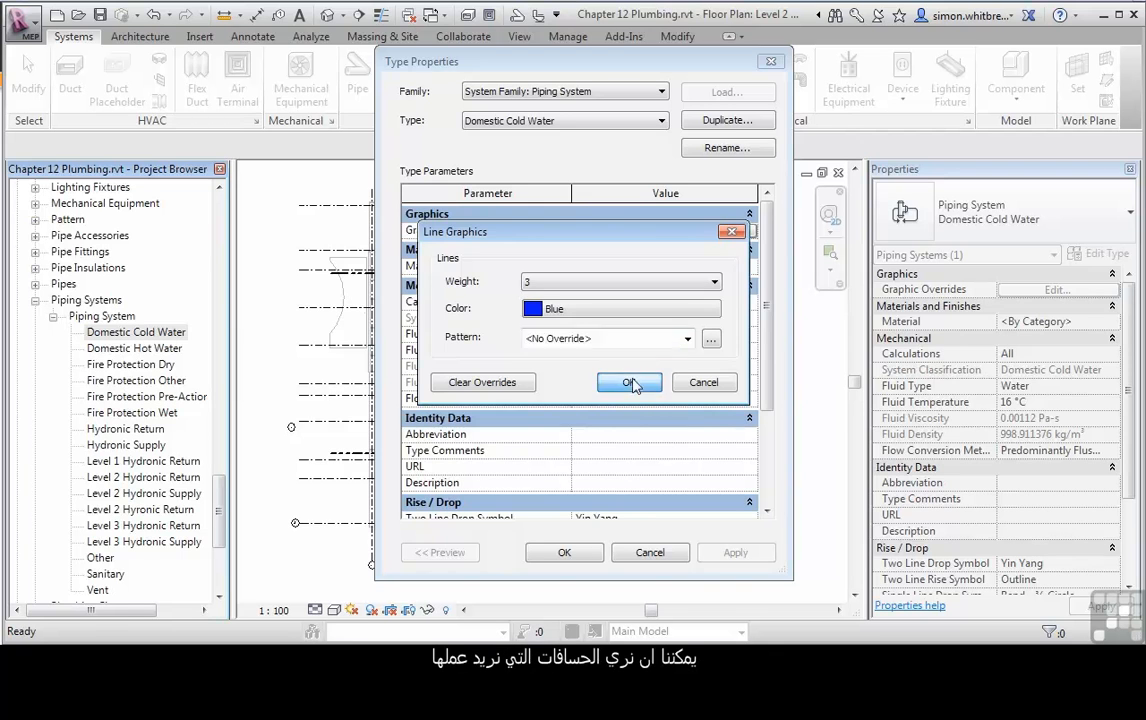
pyautogui.click(624, 382)
# Step: Check the available calculation options for the Domestic Cold Water type
pyautogui.click(750, 303)
pyautogui.click(750, 304)
pyautogui.click(750, 304)
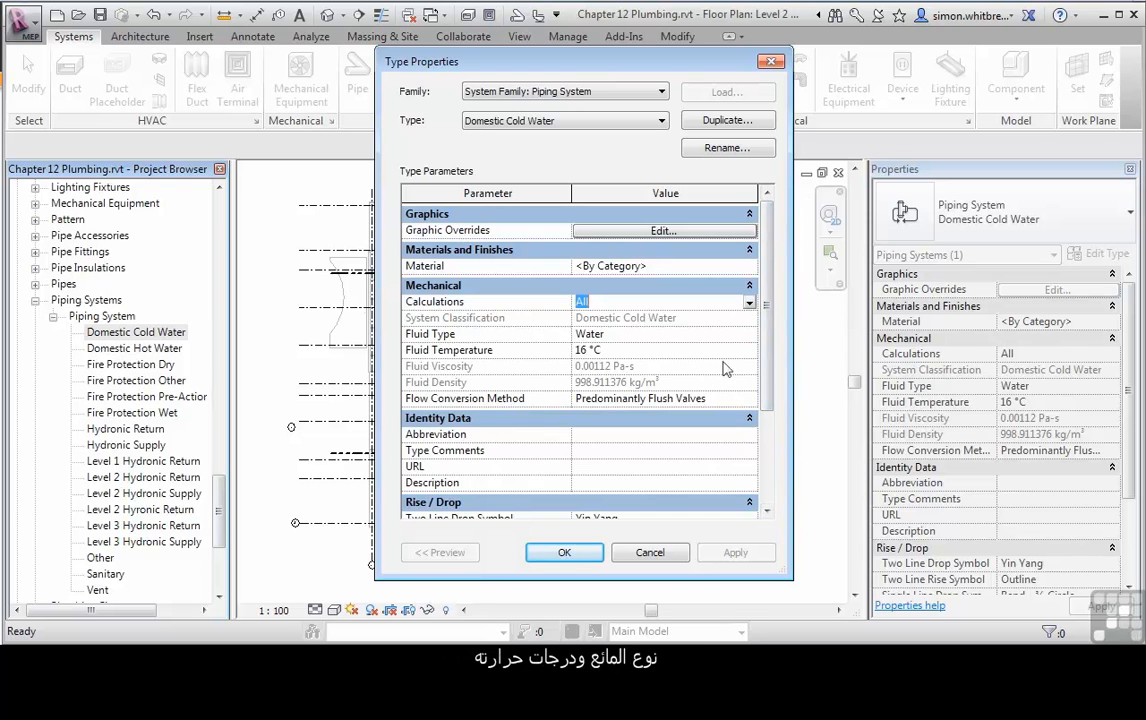
# Step: Set the Domestic Cold Water type's abbreviation to DCW and accept its type properties
pyautogui.scroll(-3, 766, 364)
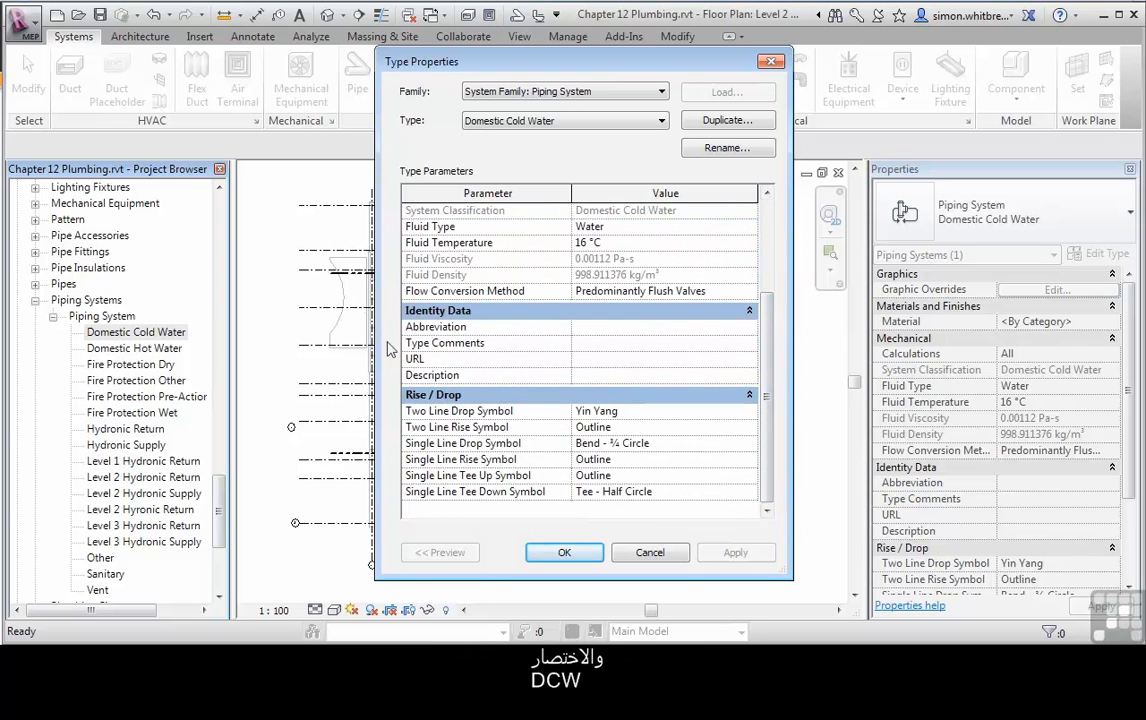
pyautogui.click(619, 326)
pyautogui.doubleClick(619, 326)
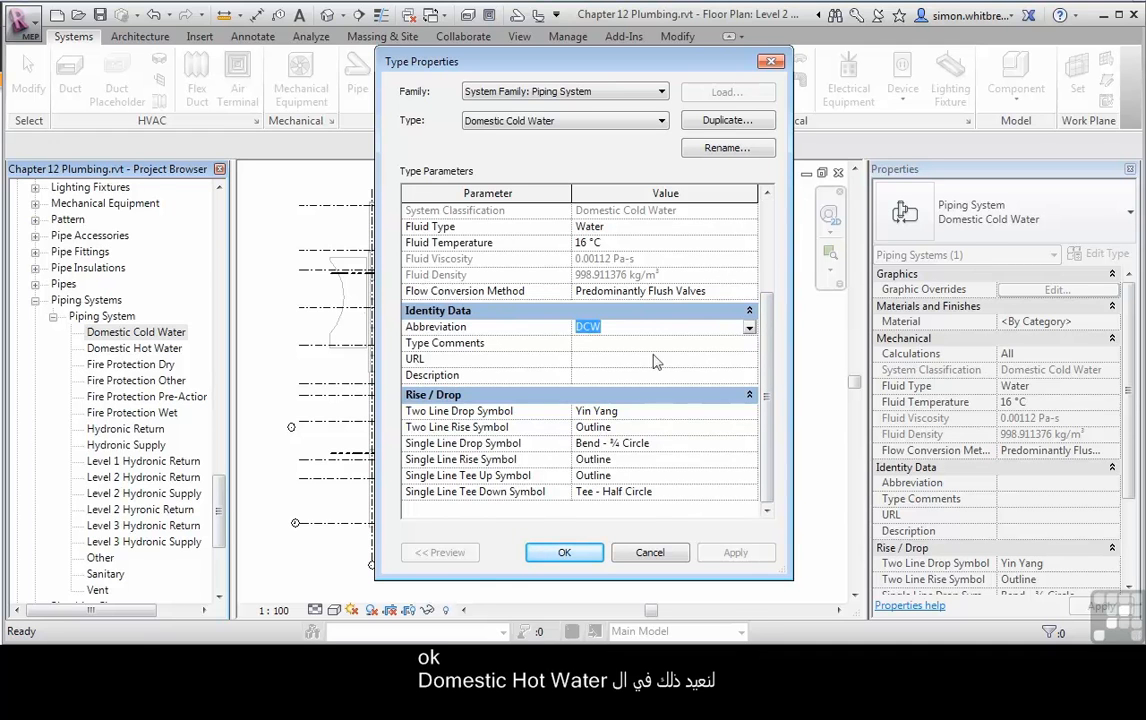
pyautogui.click(566, 553)
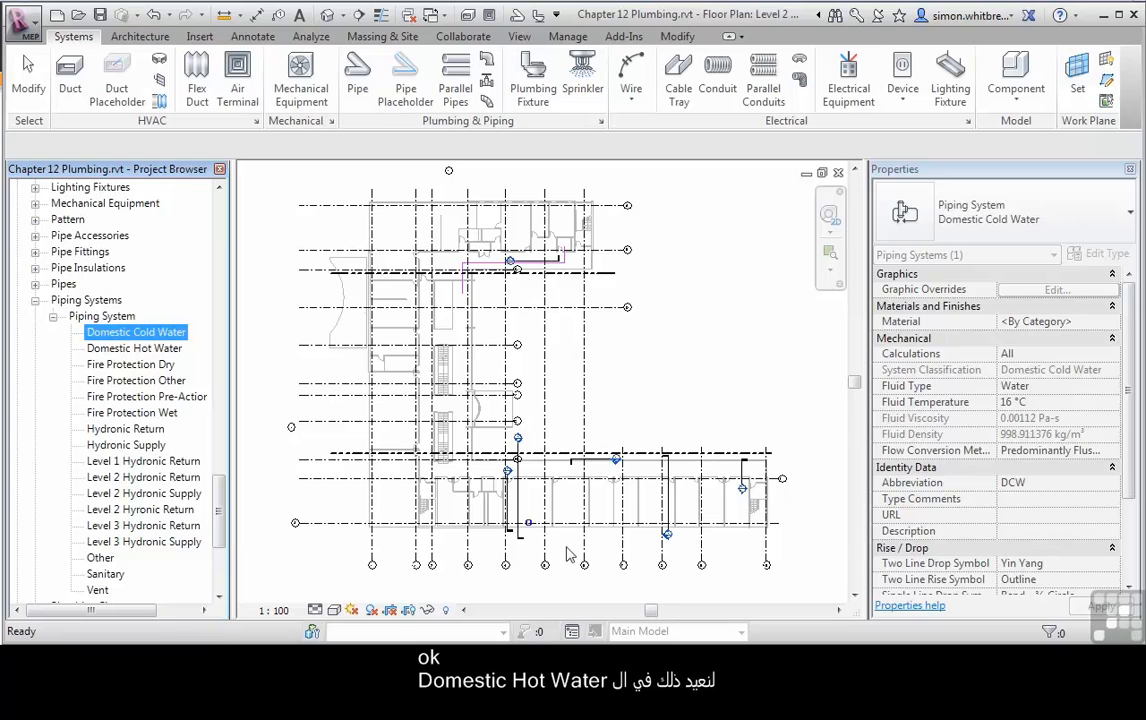
# Step: In the Domestic Hot Water type properties, override the line graphics with weight 3 and the color Red
pyautogui.rightClick(112, 347)
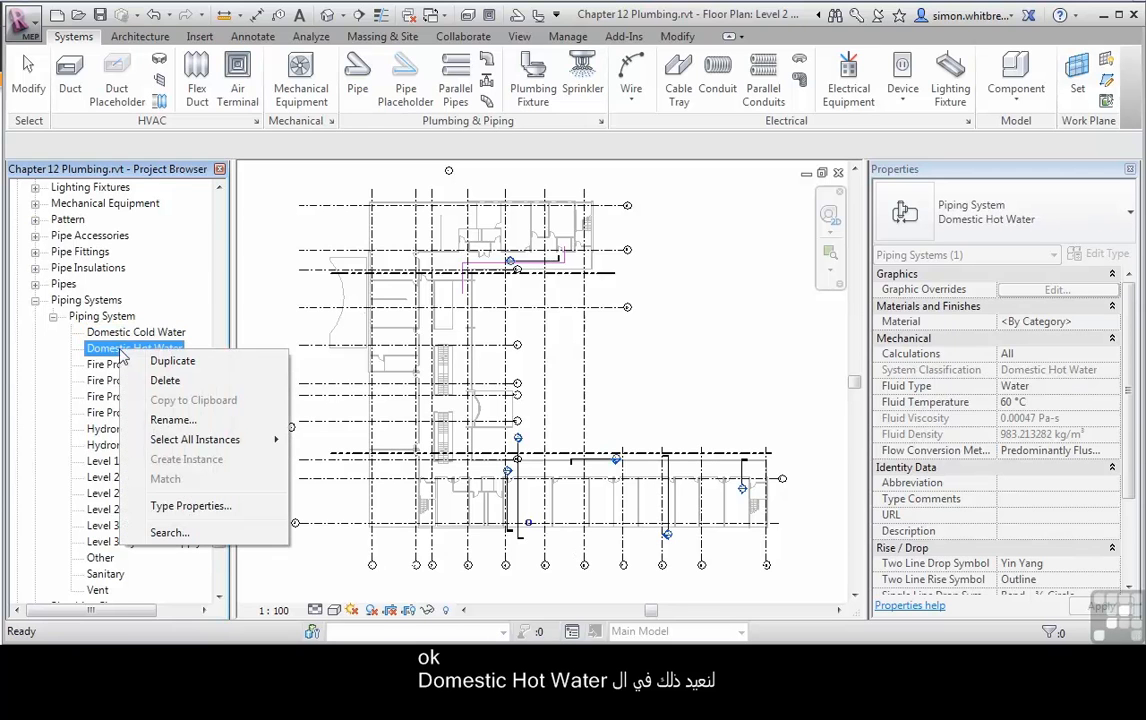
pyautogui.click(180, 507)
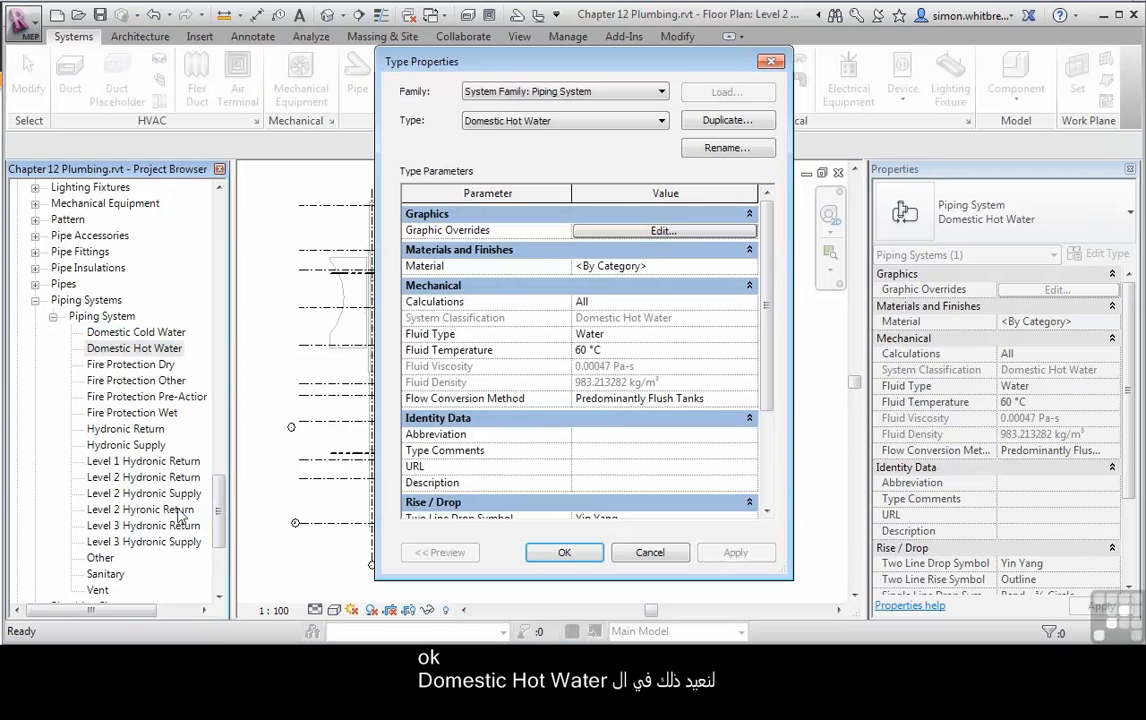
pyautogui.click(660, 231)
pyautogui.click(576, 288)
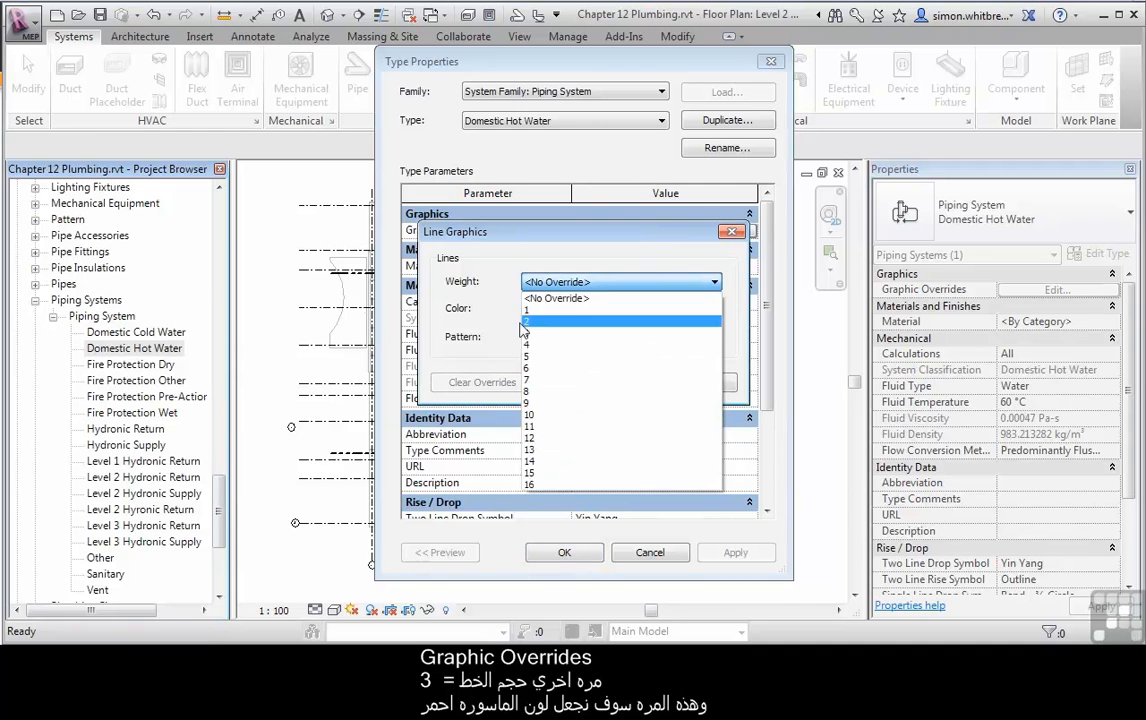
pyautogui.click(540, 330)
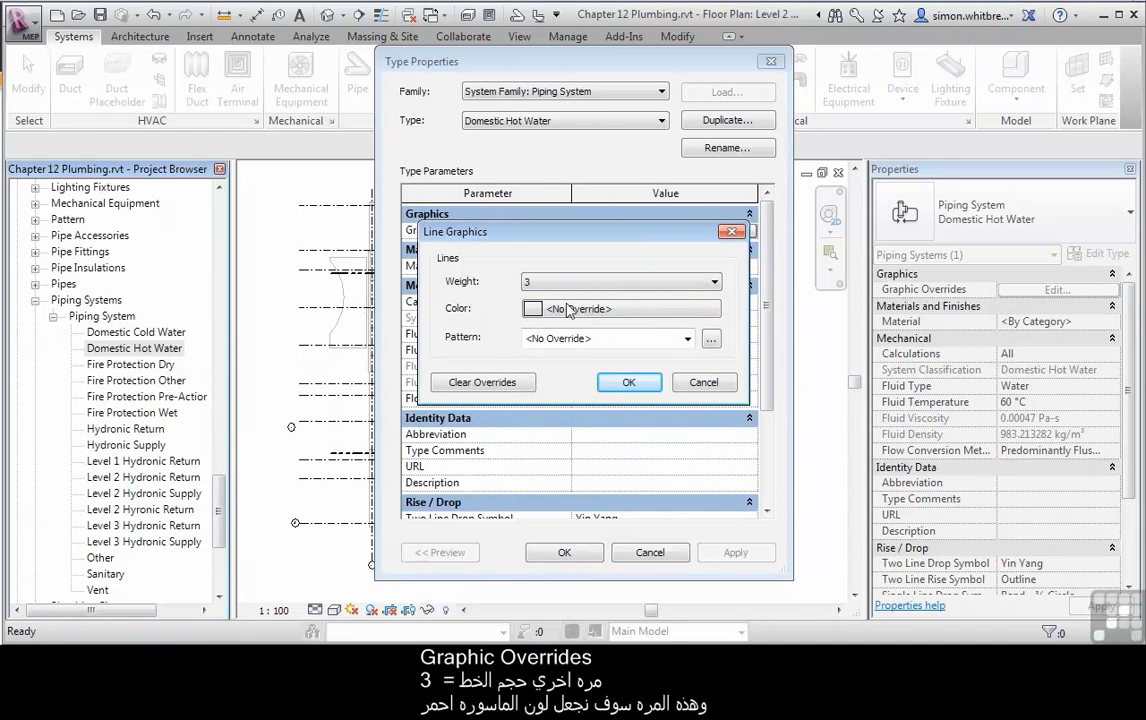
pyautogui.click(568, 310)
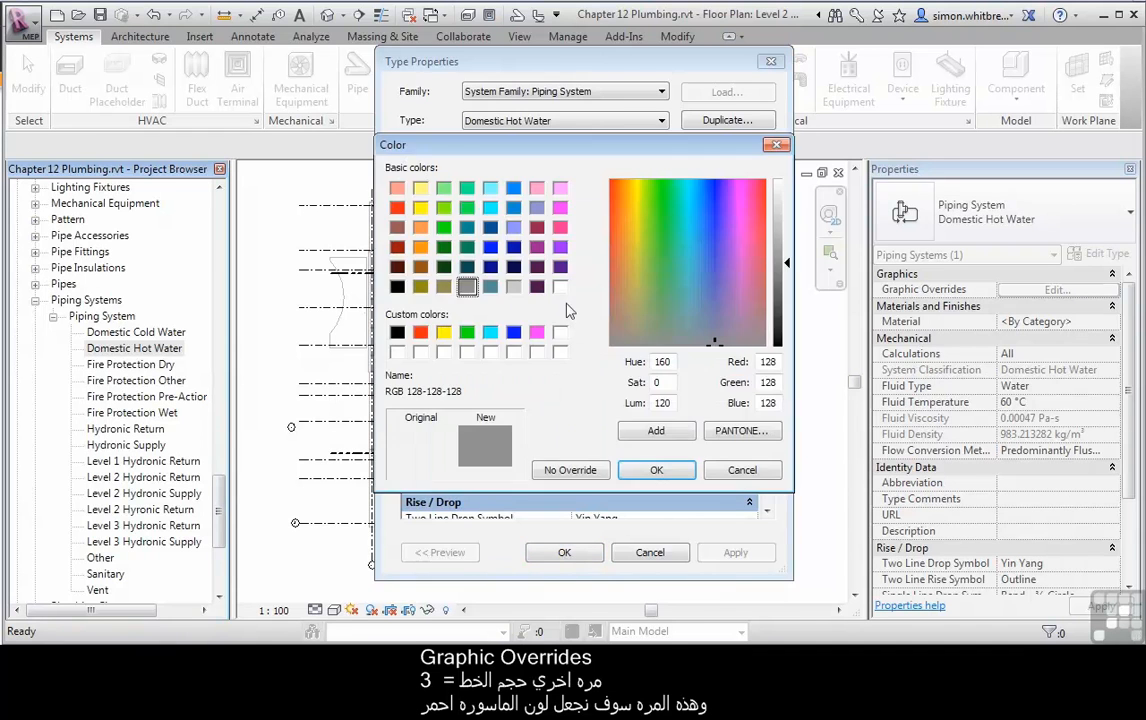
pyautogui.click(422, 335)
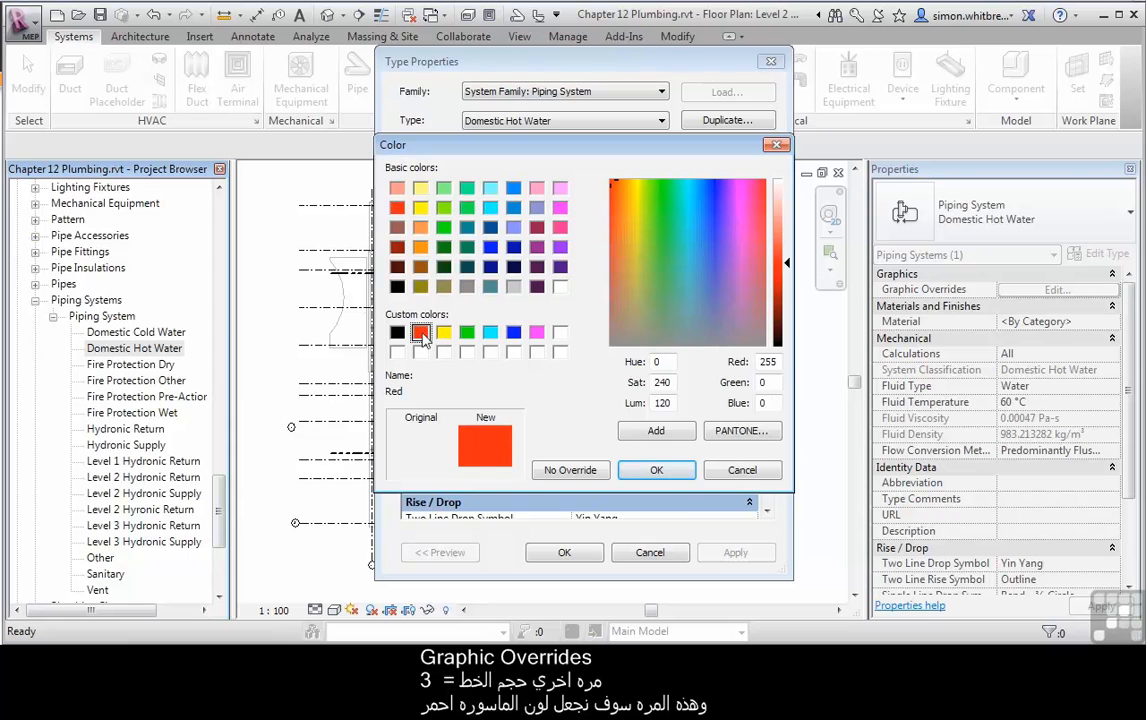
pyautogui.click(655, 471)
pyautogui.click(615, 382)
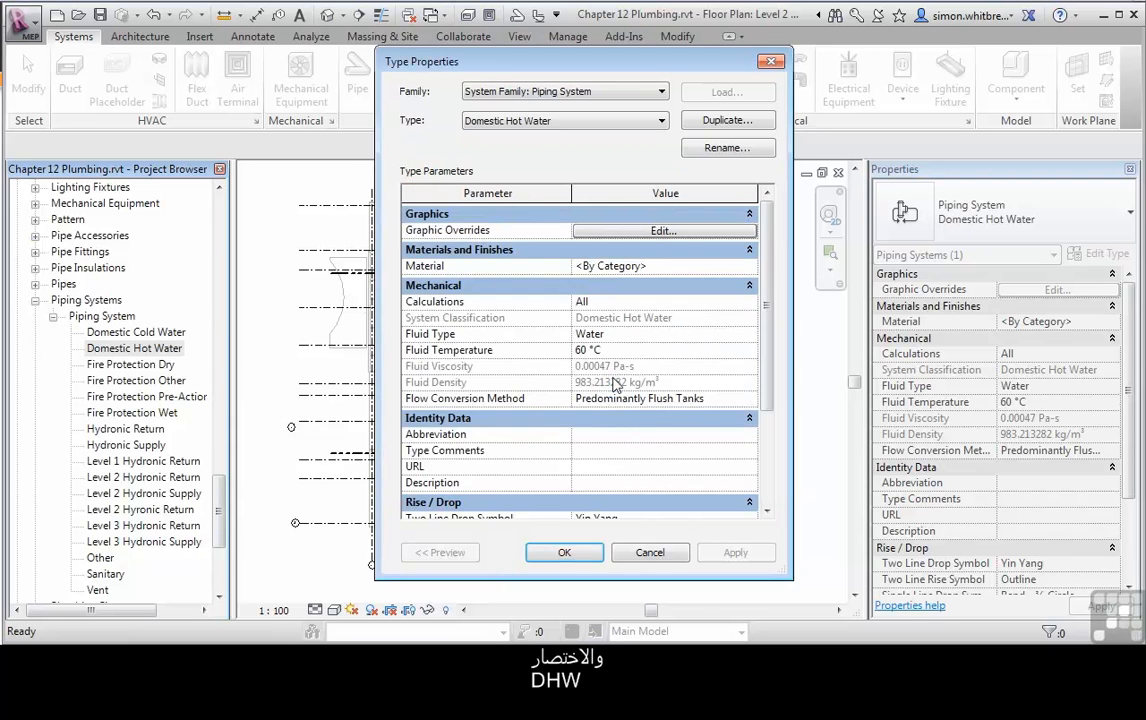
# Step: Set the Domestic Hot Water type's abbreviation to DHW and accept its type properties
pyautogui.click(617, 435)
pyautogui.write('DHW')
pyautogui.click(548, 551)
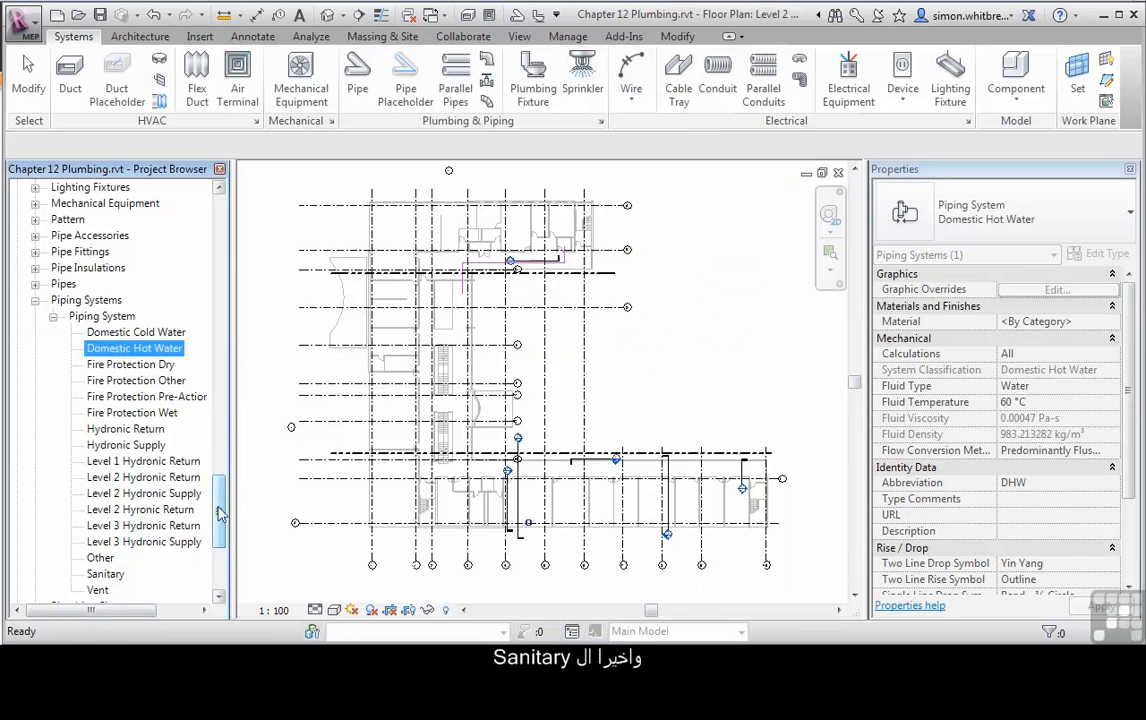
# Step: In the Sanitary type properties, override the line color with Green and set the abbreviation to SA
pyautogui.scroll(-3, 220, 513)
pyautogui.click(102, 428)
pyautogui.rightClick(103, 428)
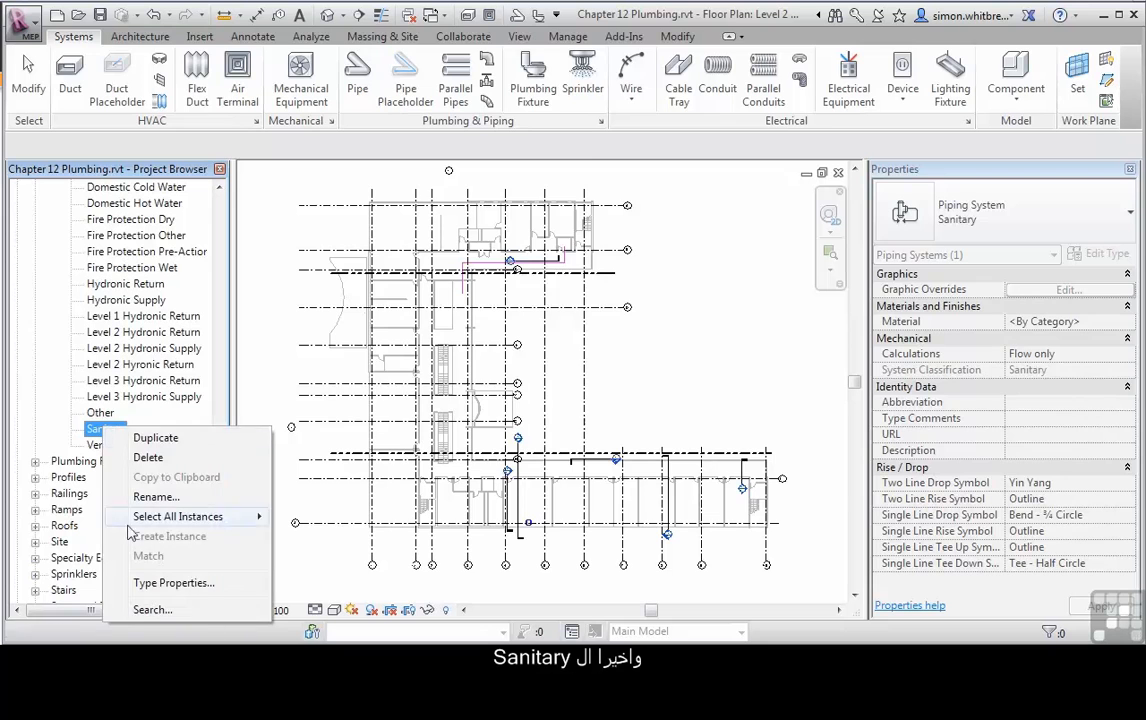
pyautogui.click(196, 584)
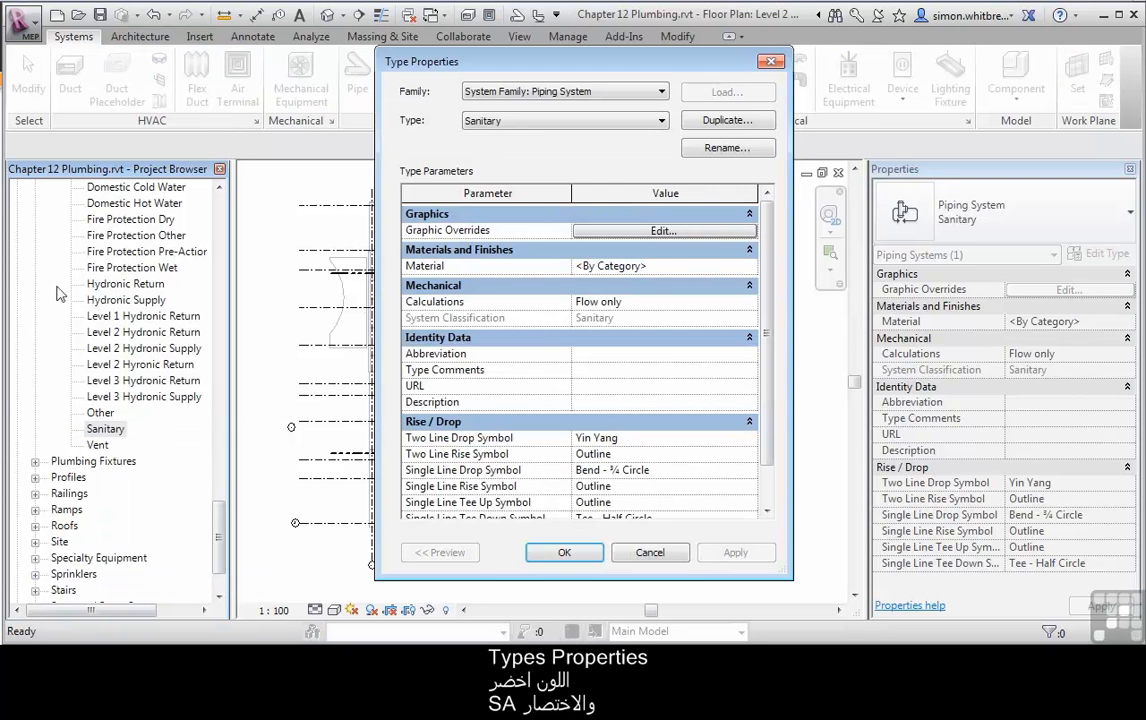
pyautogui.click(688, 233)
pyautogui.click(650, 310)
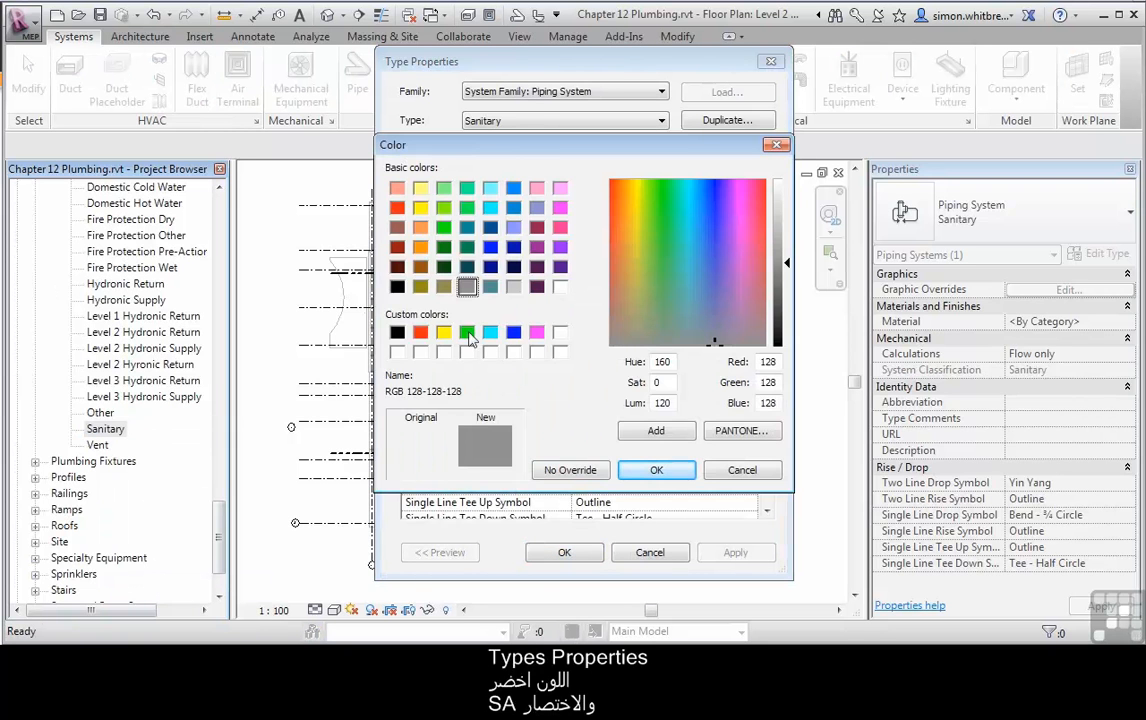
pyautogui.click(467, 333)
pyautogui.click(660, 472)
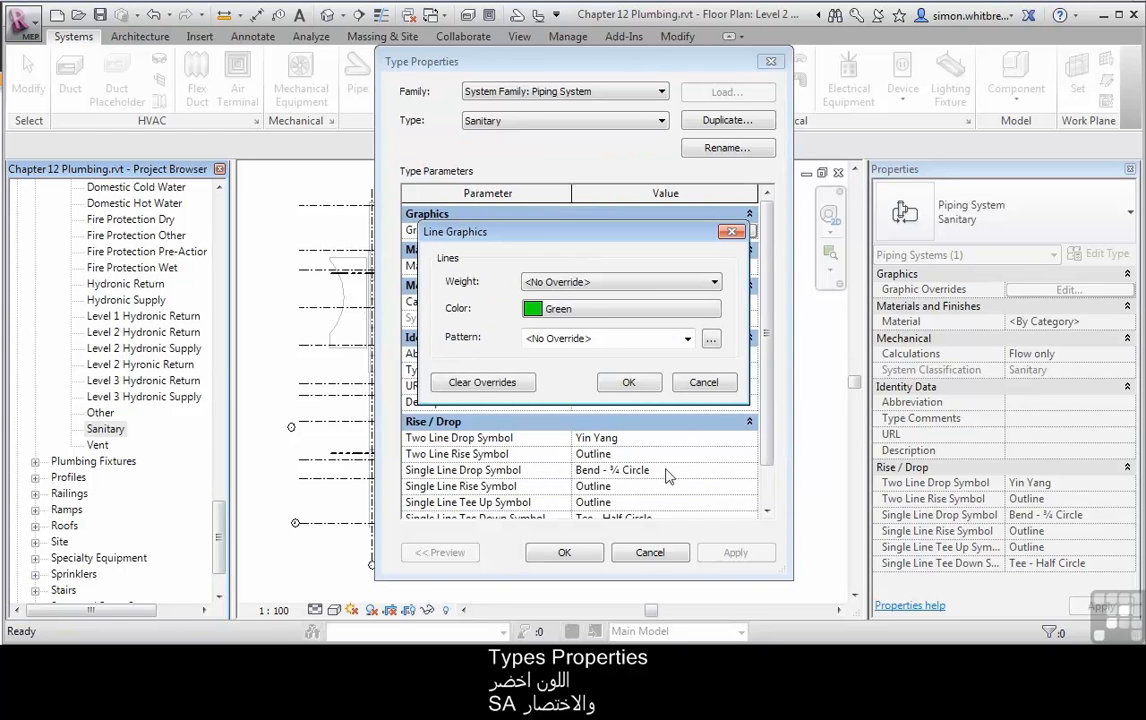
pyautogui.click(625, 383)
pyautogui.click(600, 353)
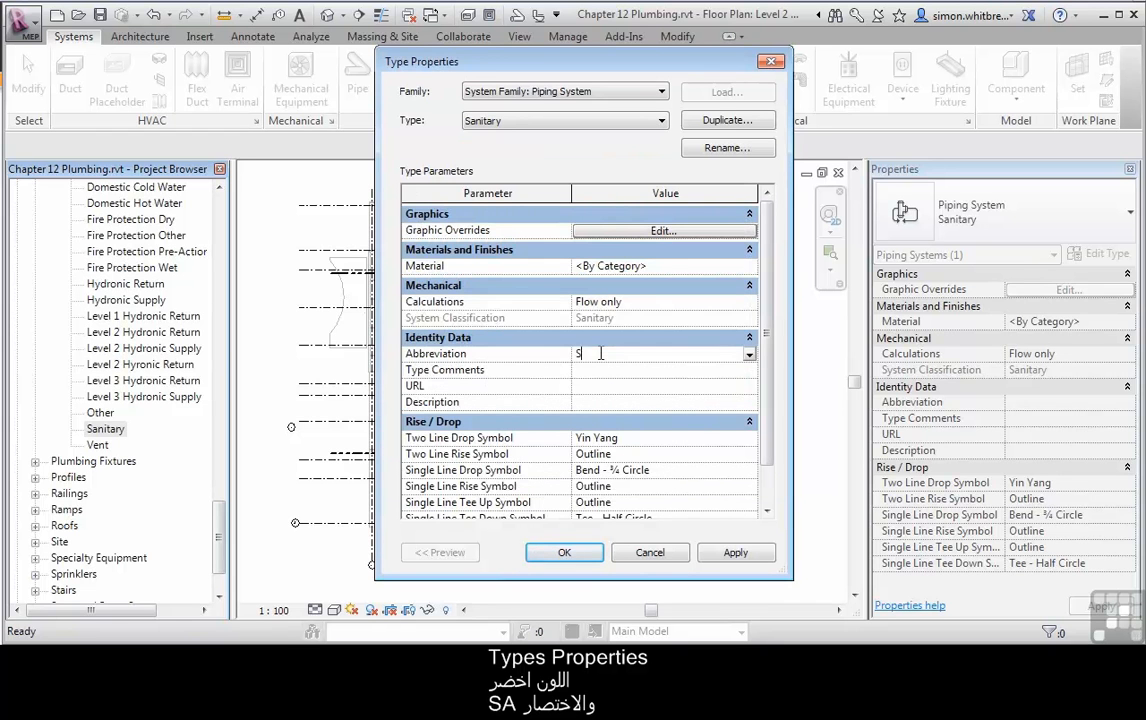
pyautogui.click(564, 552)
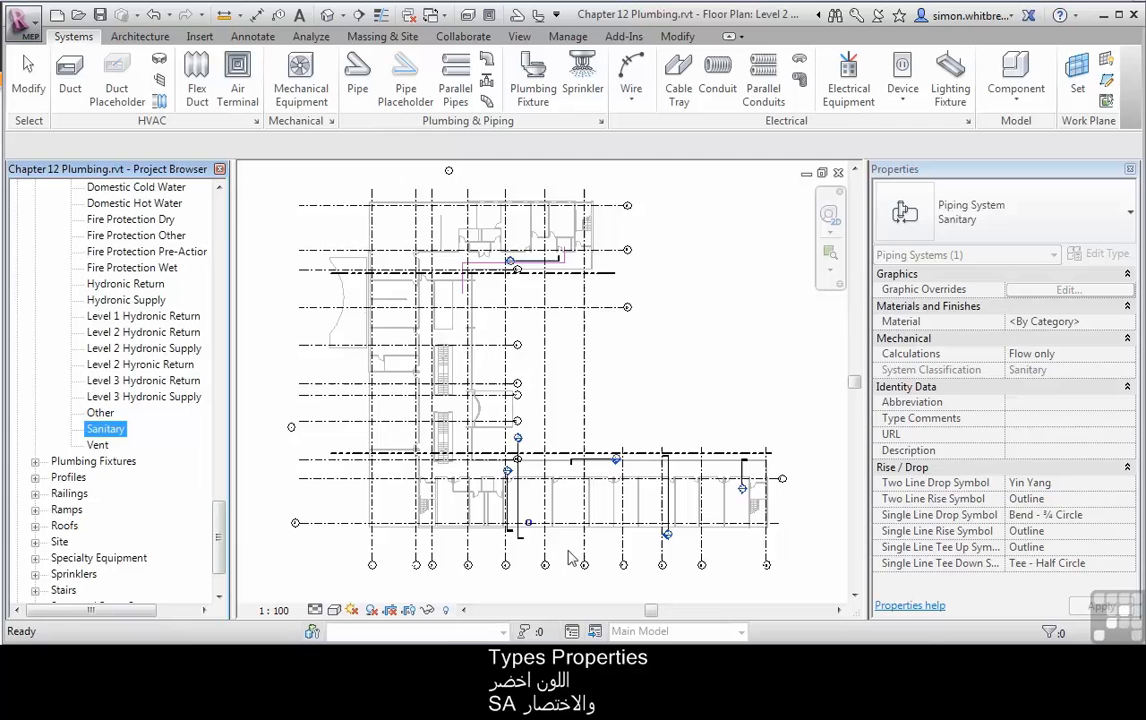
# Step: Draw a Domestic Cold Water pipe about 4700 mm long at a 2330 mm offset, vertically in plan within the lower-left room
pyautogui.click(378, 517)
pyautogui.scroll(5, 378, 517)
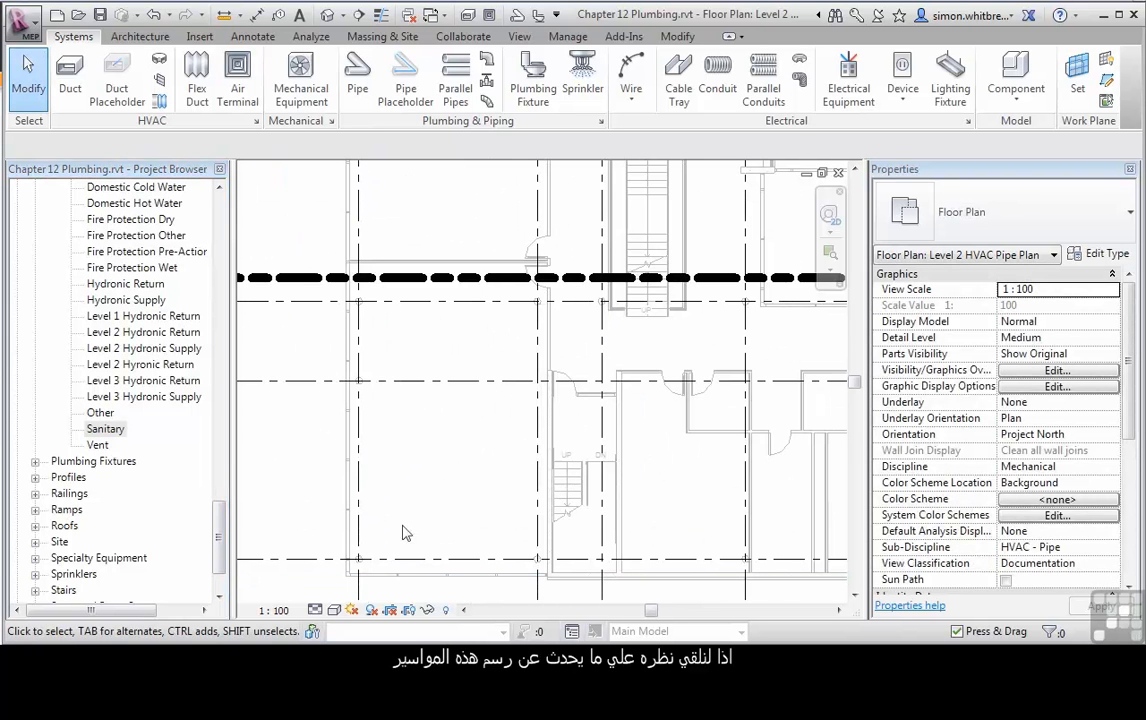
pyautogui.click(358, 85)
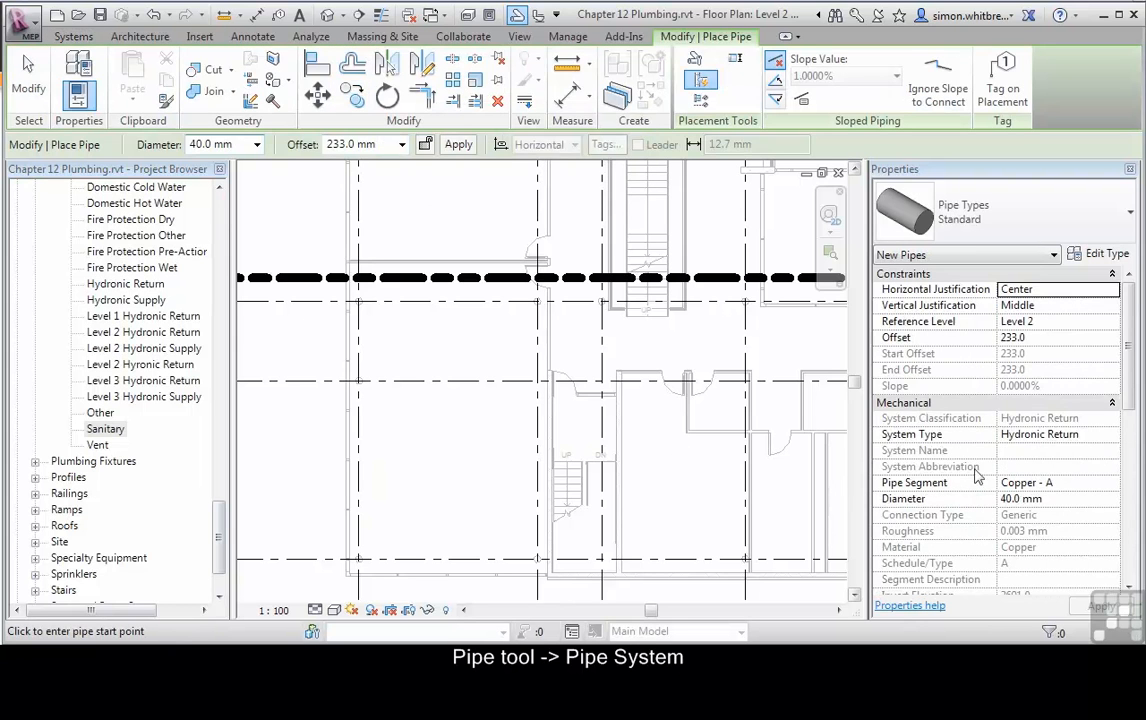
pyautogui.click(1116, 437)
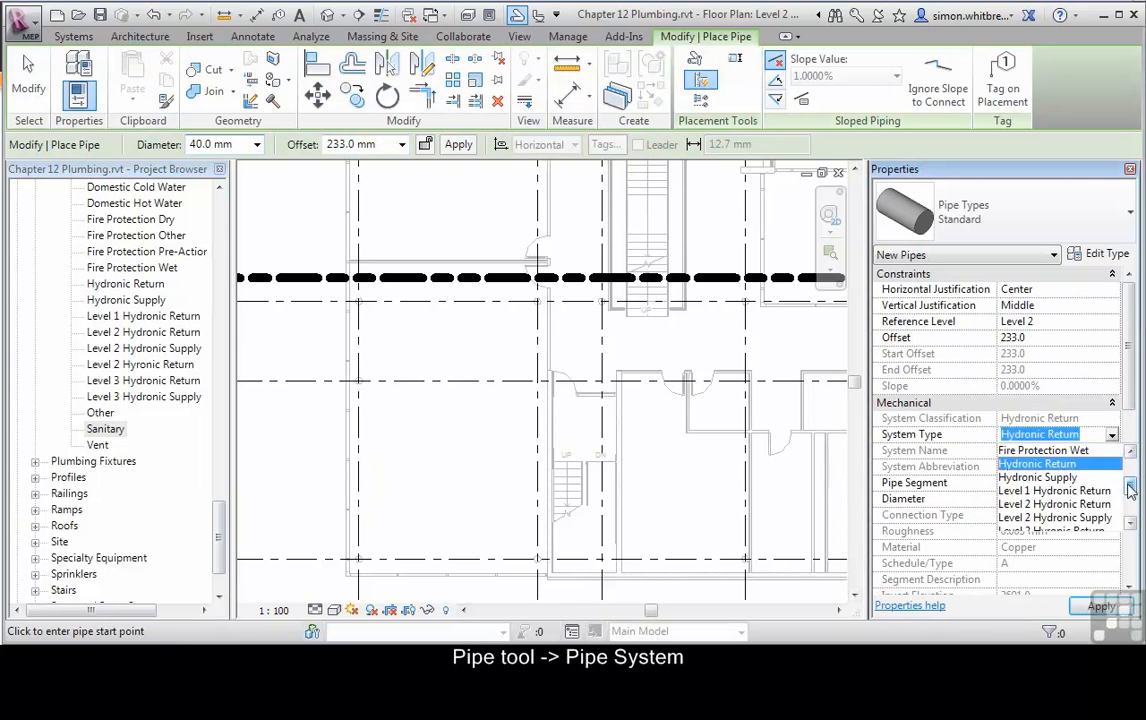
pyautogui.scroll(2, 1068, 470)
pyautogui.click(1066, 452)
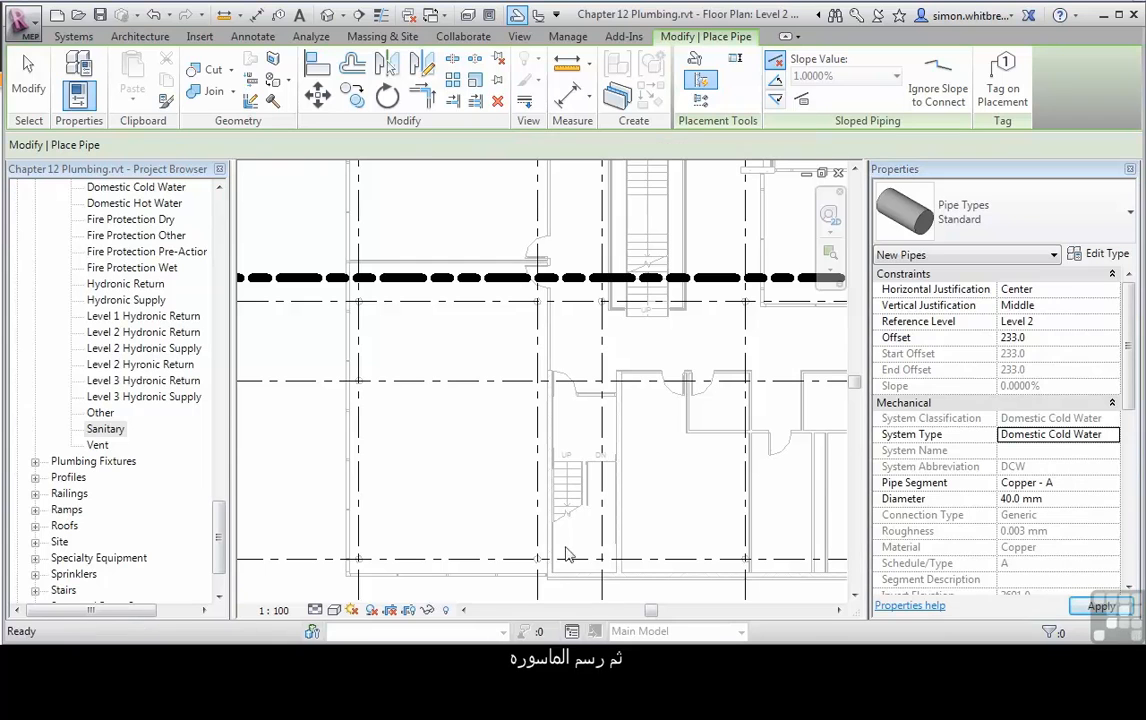
pyautogui.click(390, 520)
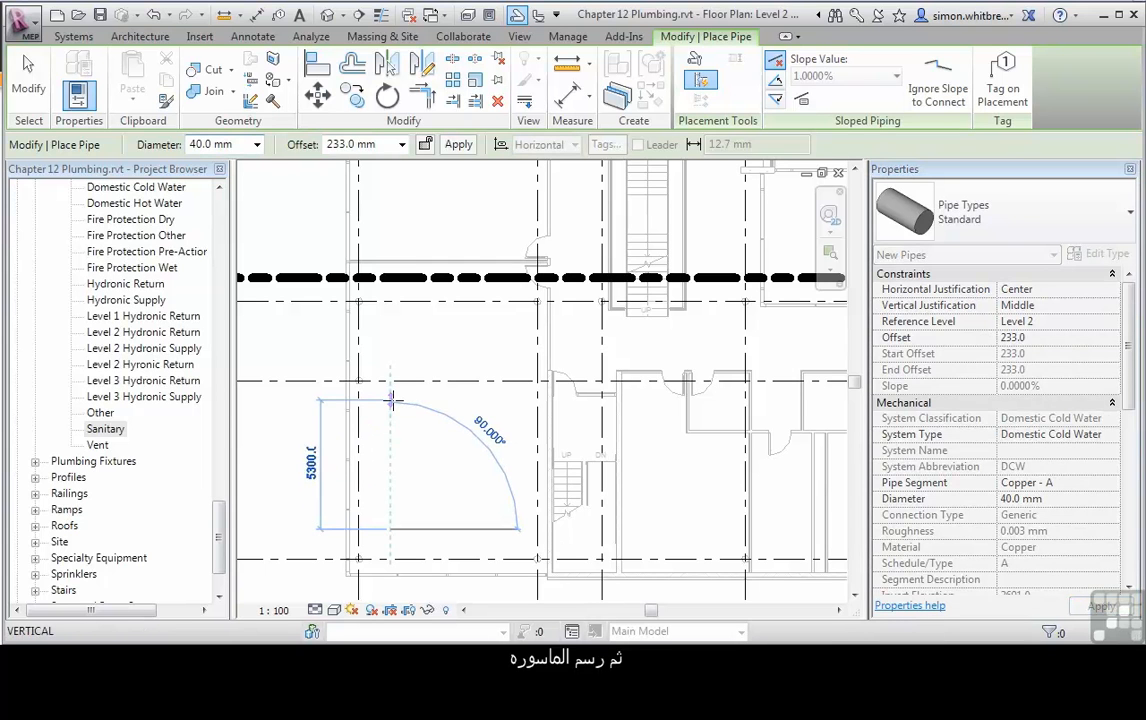
pyautogui.click(380, 143)
pyautogui.click(346, 143)
pyautogui.write('0')
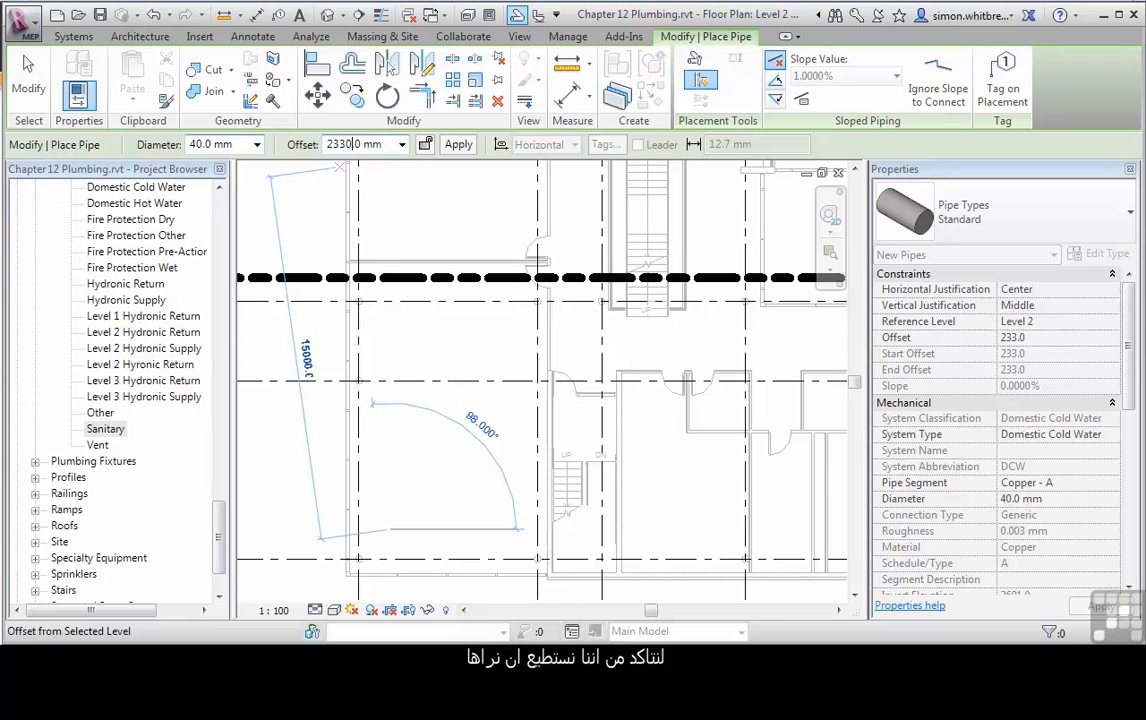
pyautogui.click(390, 413)
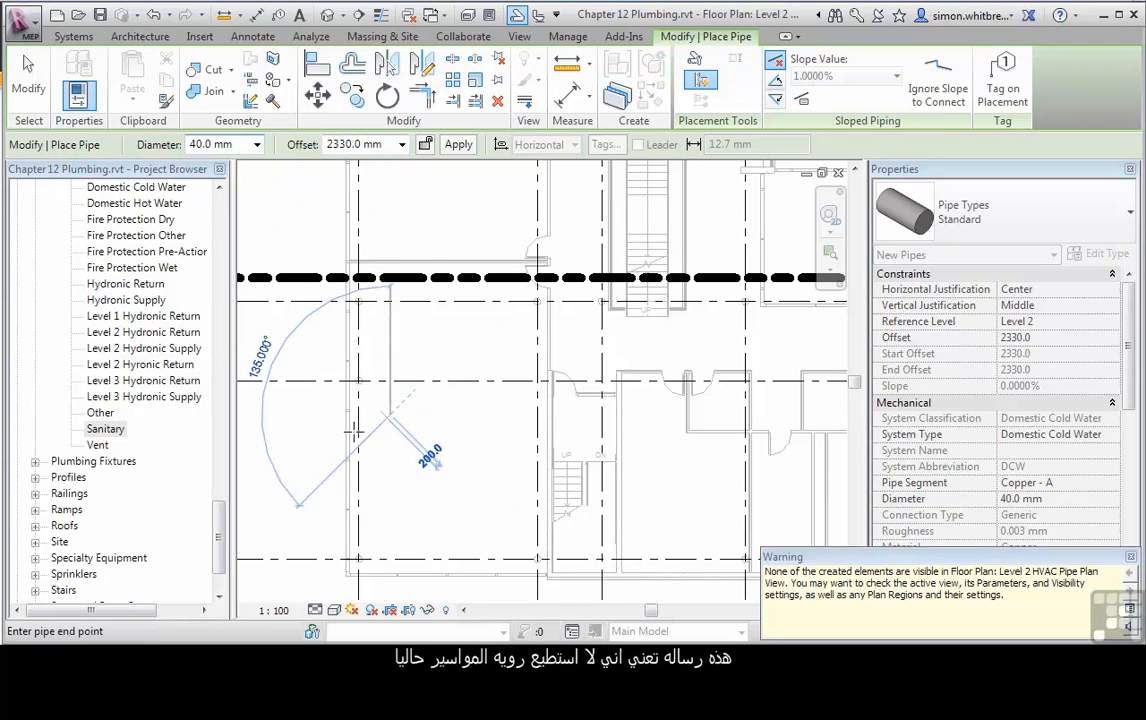
pyautogui.moveTo(828, 560); pyautogui.dragTo(715, 268)
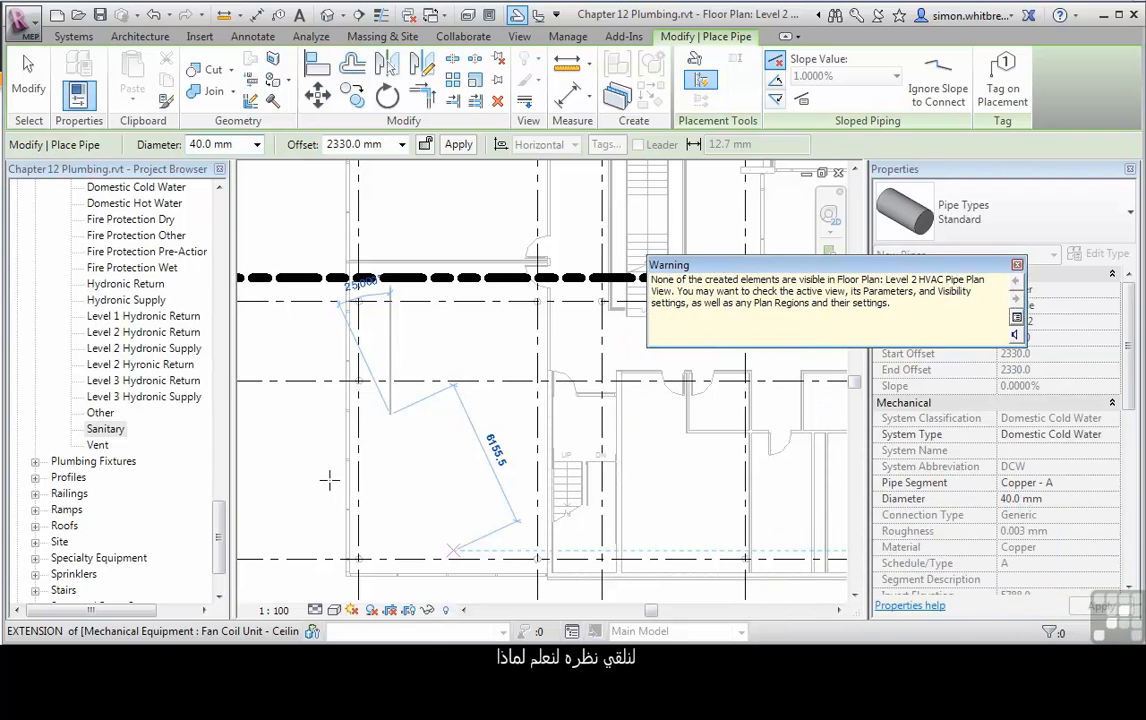
pyautogui.click(28, 75)
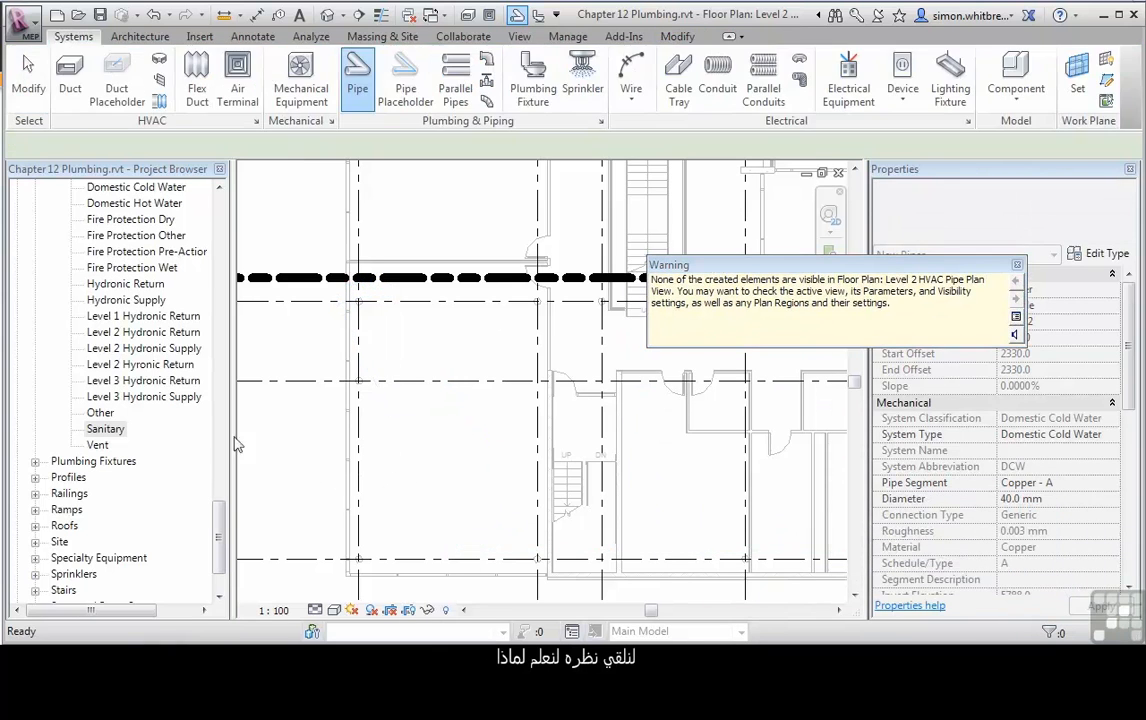
# Step: Review the Domestic filter's rule in the plan's Visibility/Graphic Overrides and turn on visibility for the Domestic and Sanitary filters
pyautogui.click(519, 36)
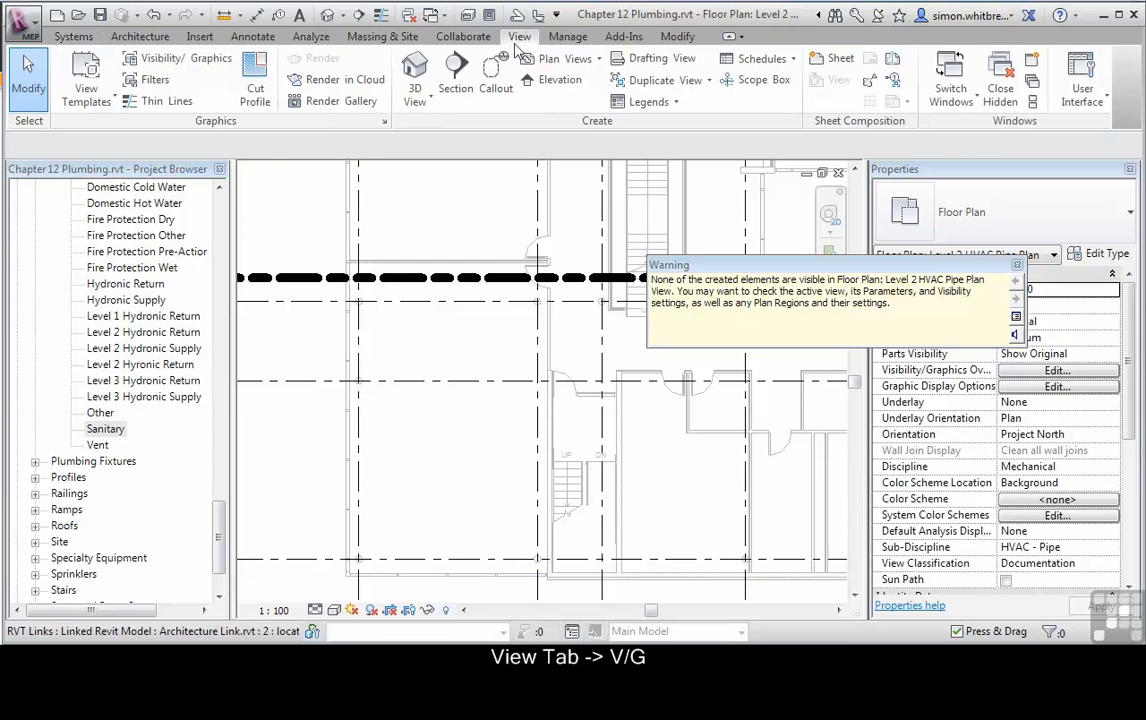
pyautogui.click(158, 58)
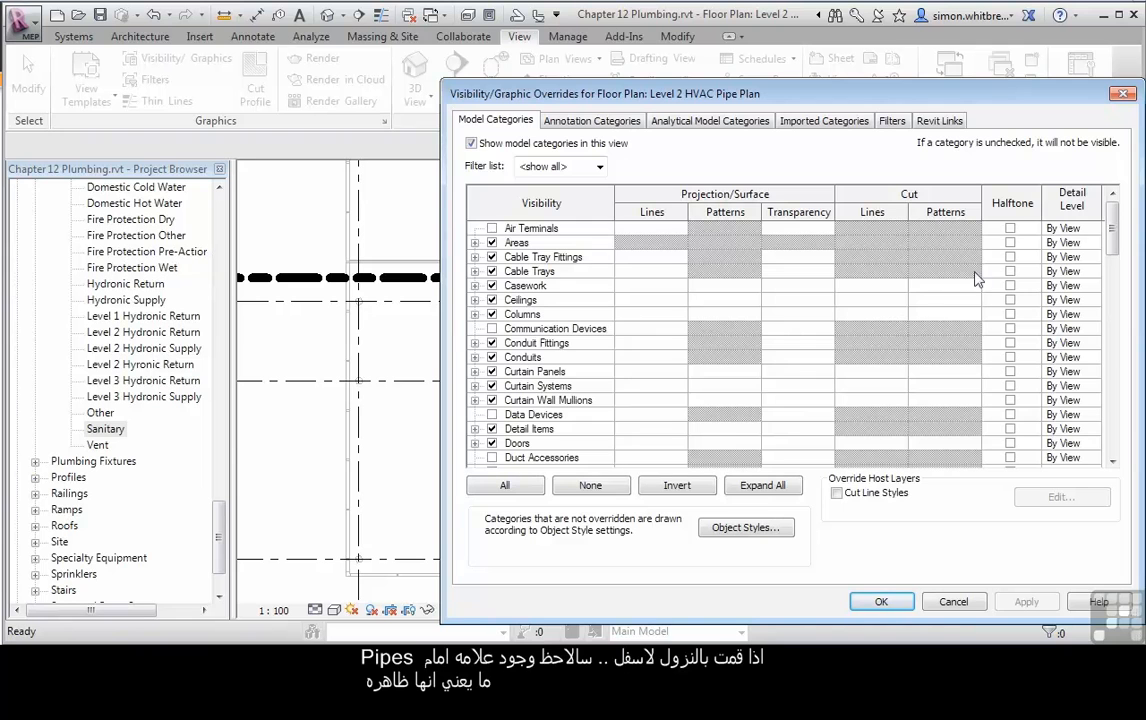
pyautogui.moveTo(1112, 246); pyautogui.dragTo(1112, 347)
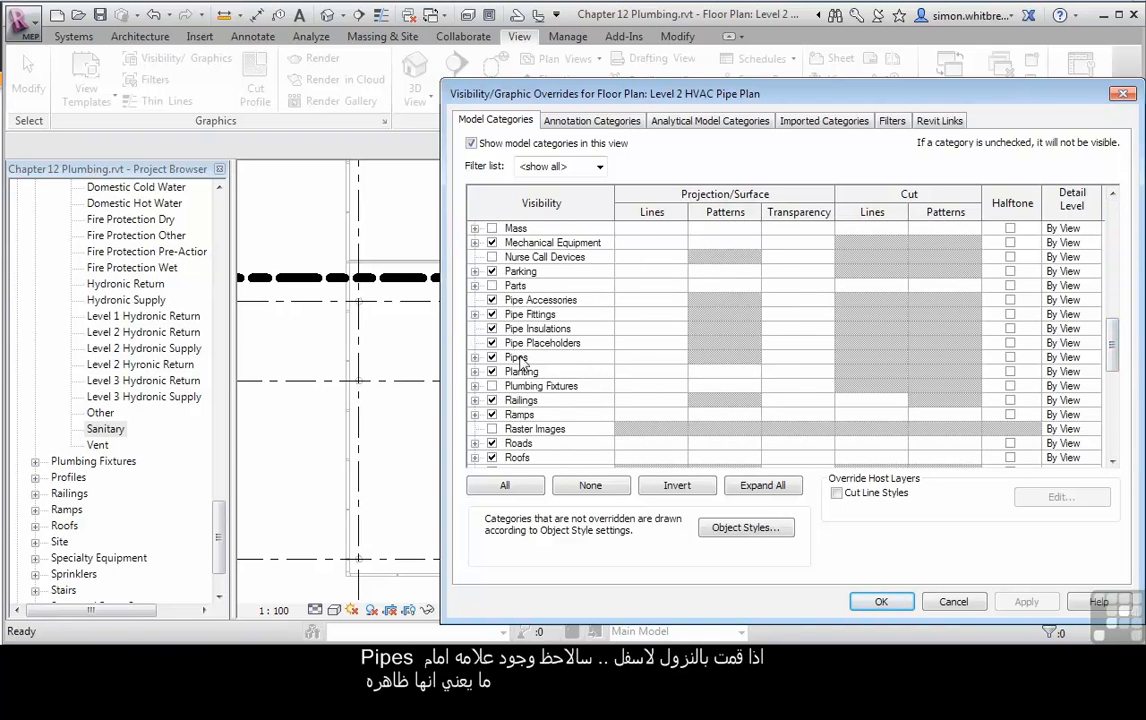
pyautogui.click(891, 120)
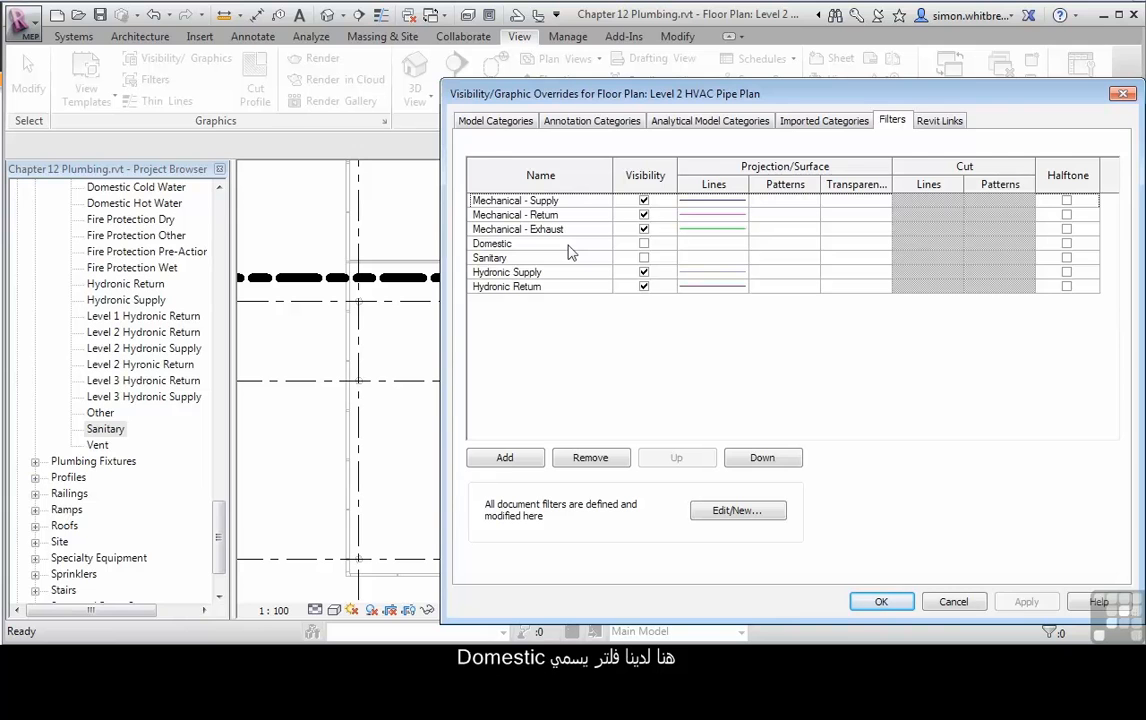
pyautogui.click(737, 510)
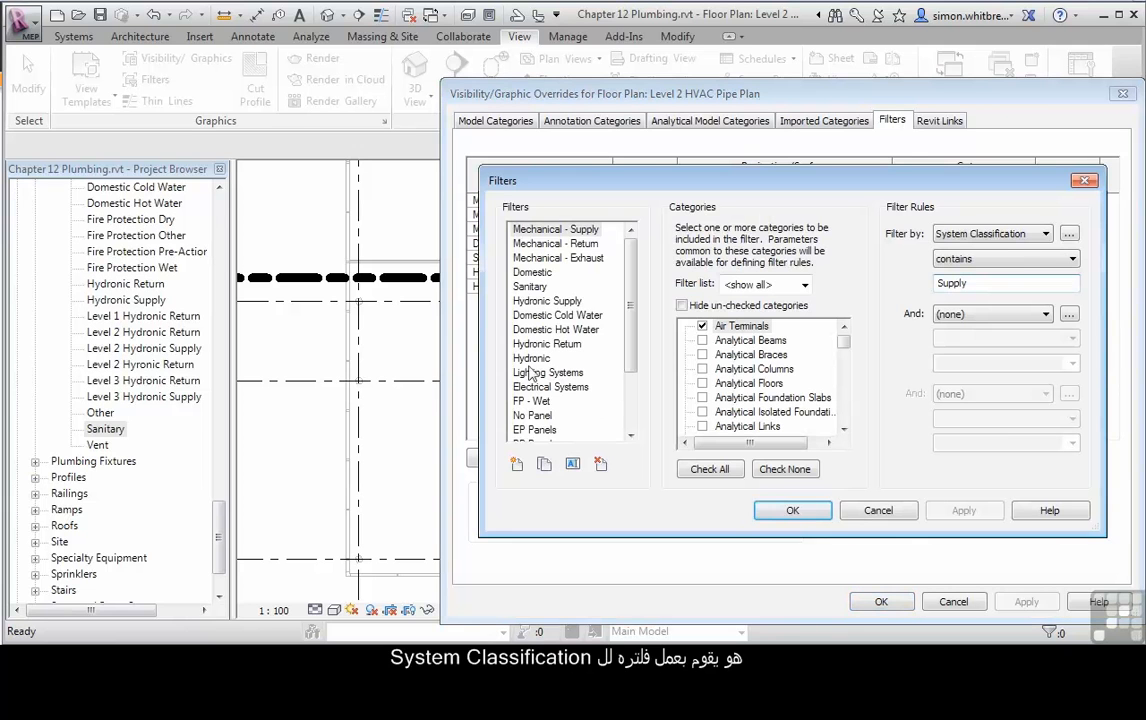
pyautogui.click(535, 273)
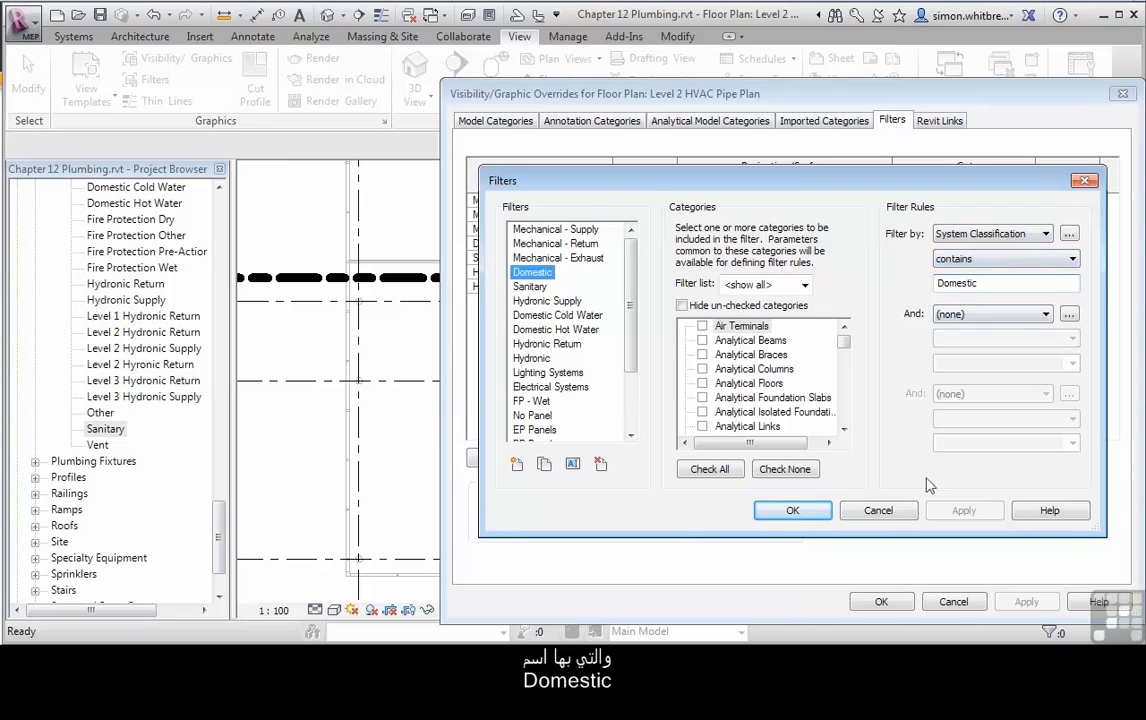
pyautogui.click(880, 511)
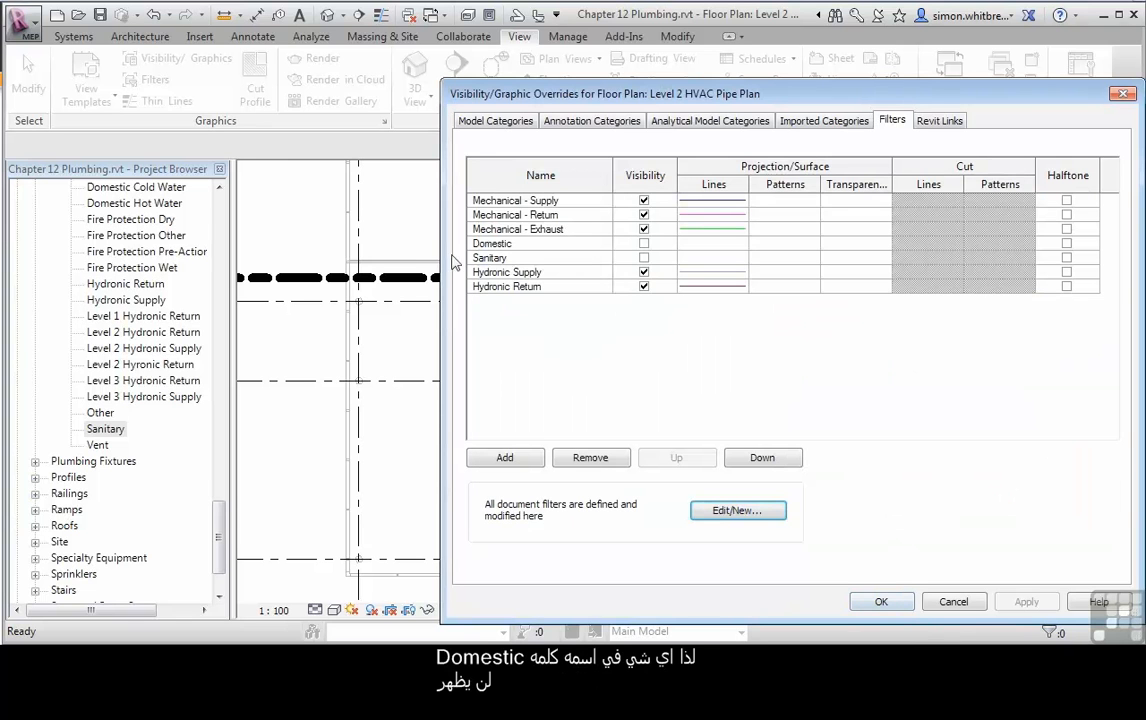
pyautogui.click(644, 244)
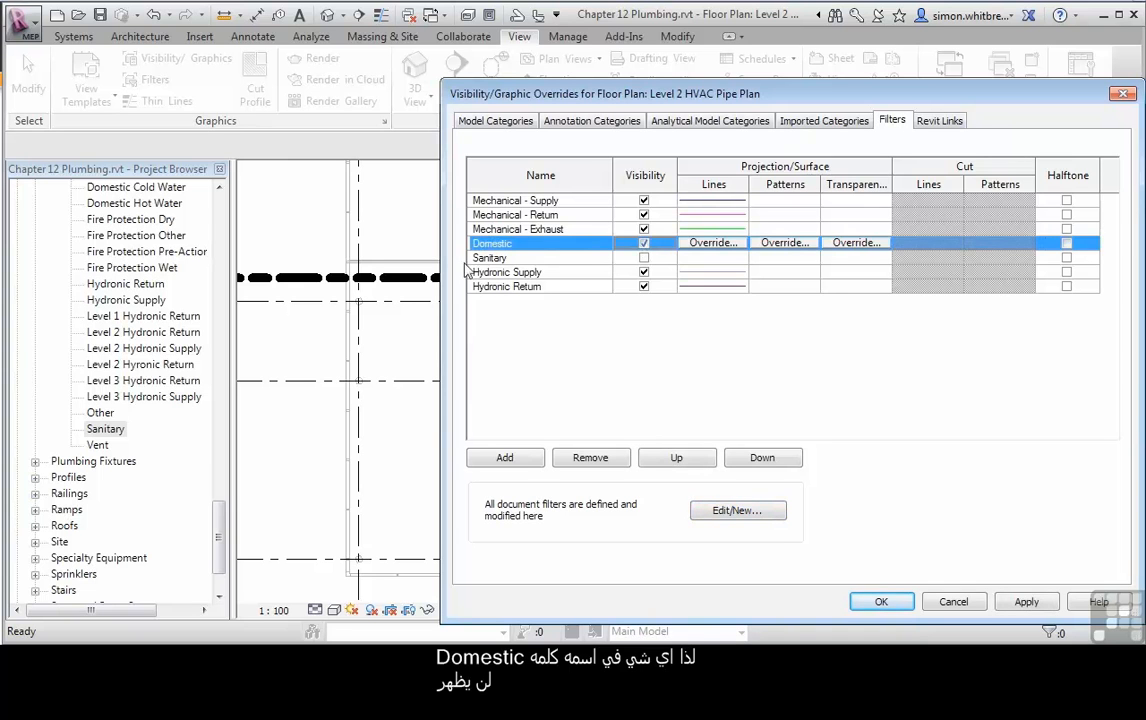
pyautogui.click(644, 258)
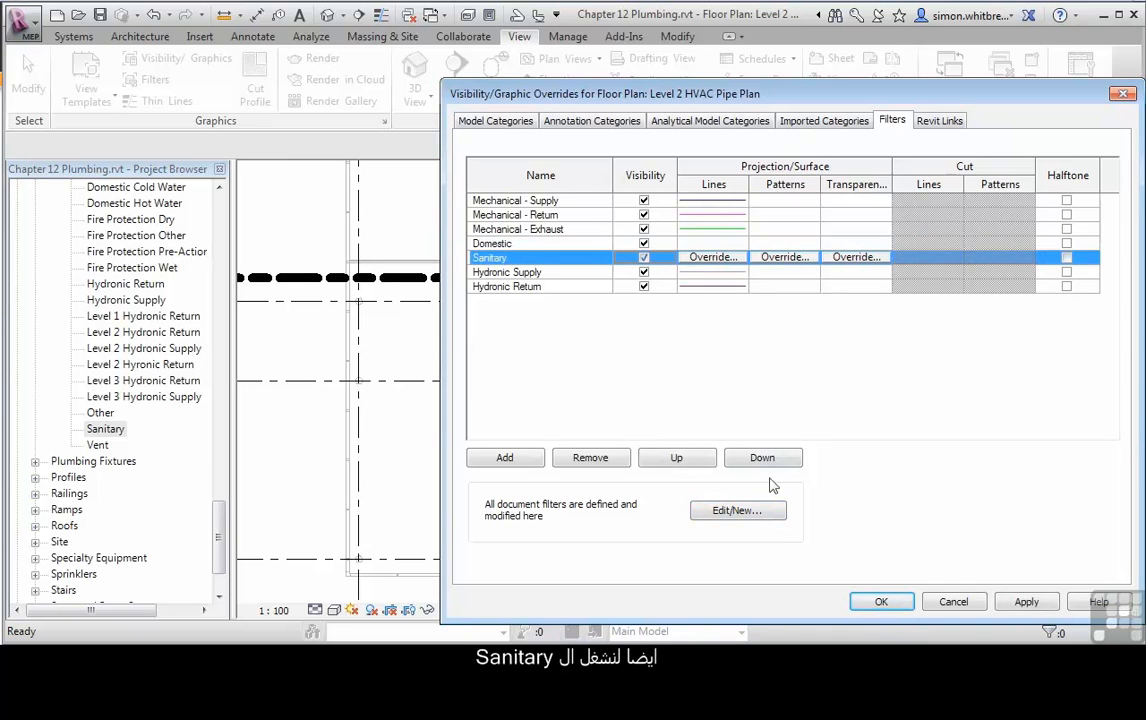
pyautogui.click(895, 607)
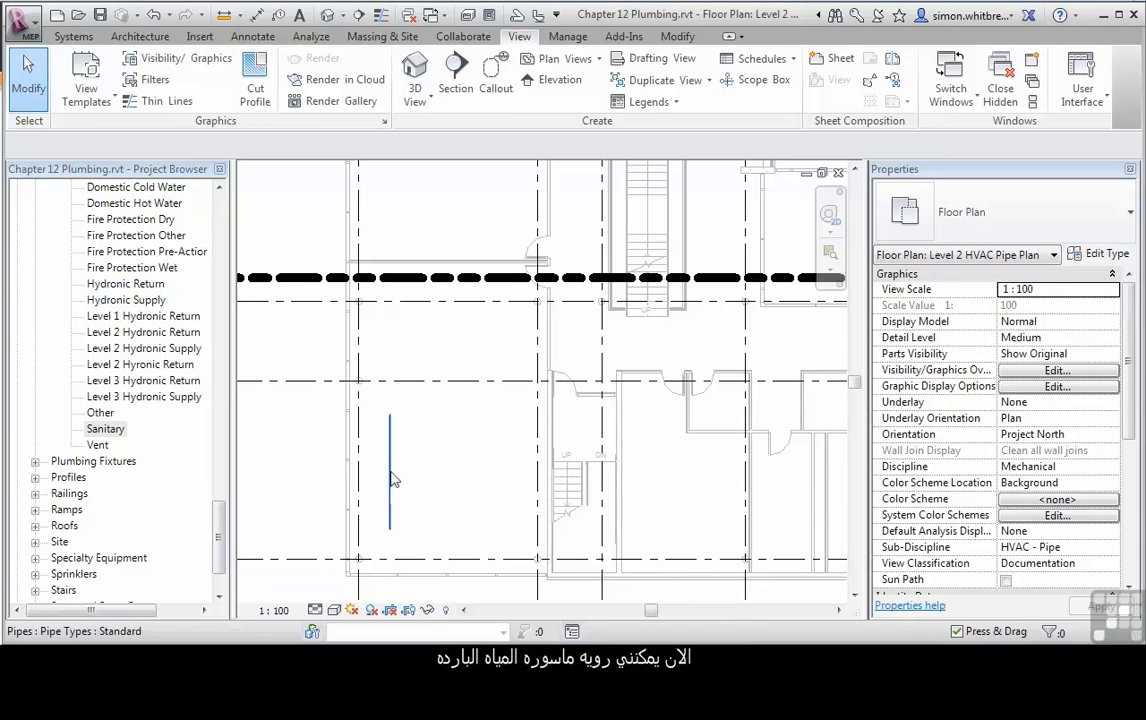
pyautogui.click(390, 478)
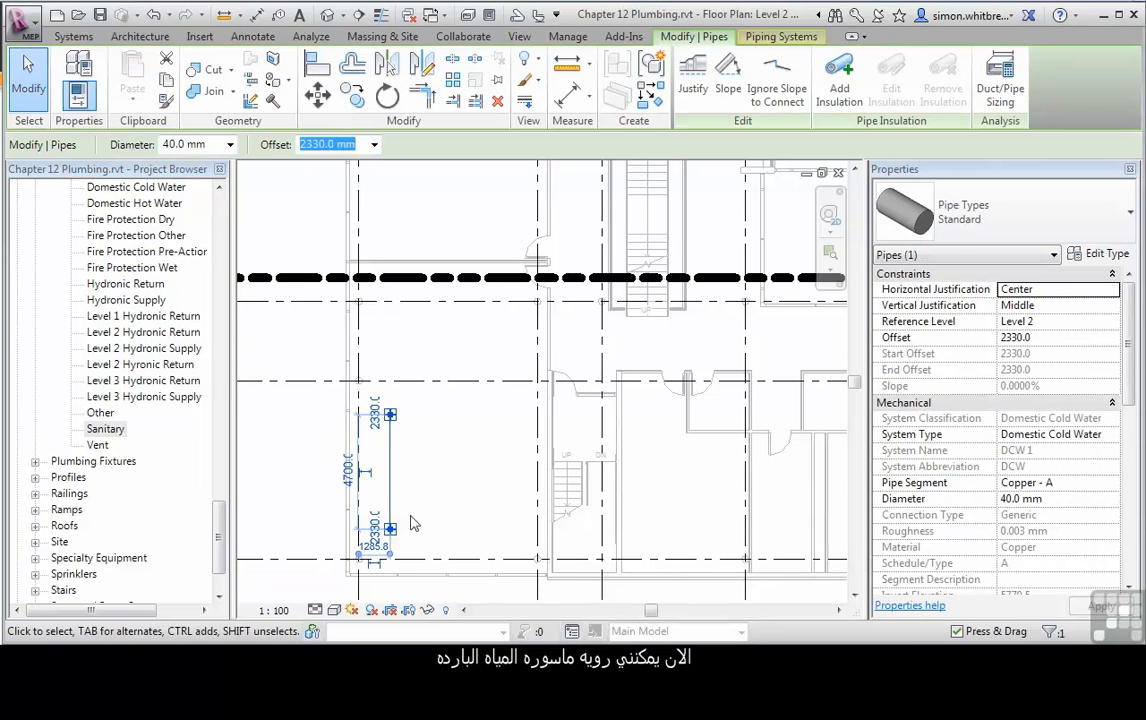
pyautogui.press('Escape')
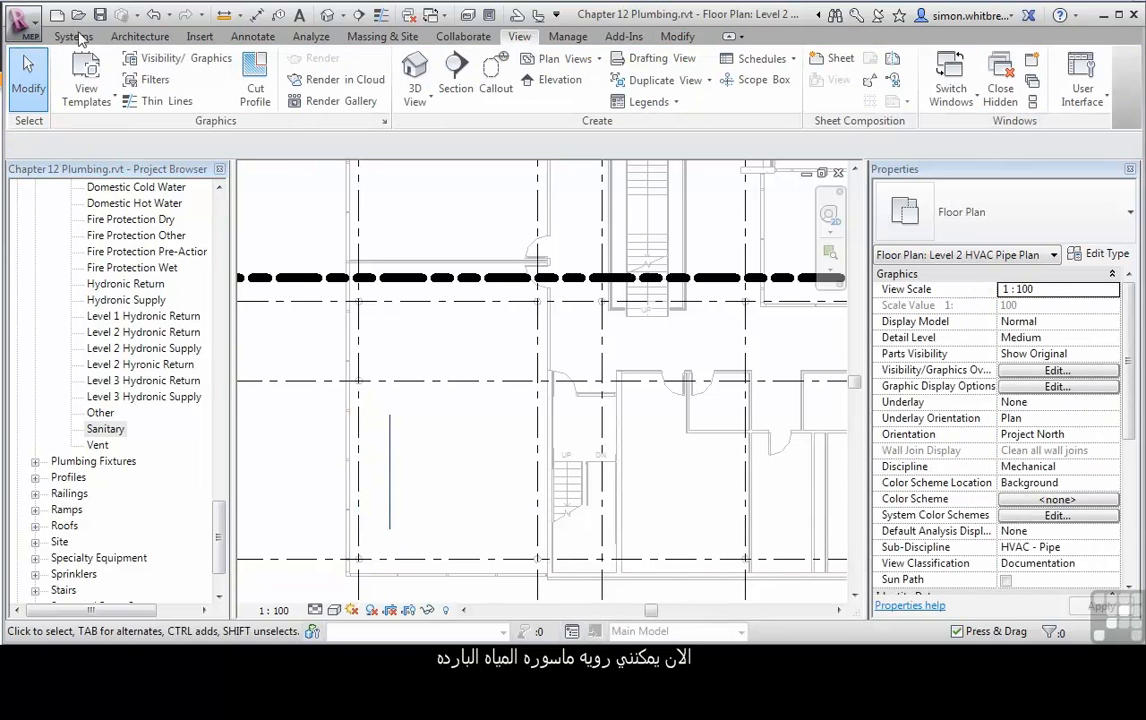
# Step: Draw a Domestic Hot Water pipe parallel to the cold water pipe, just to its right and of matching length
pyautogui.click(73, 36)
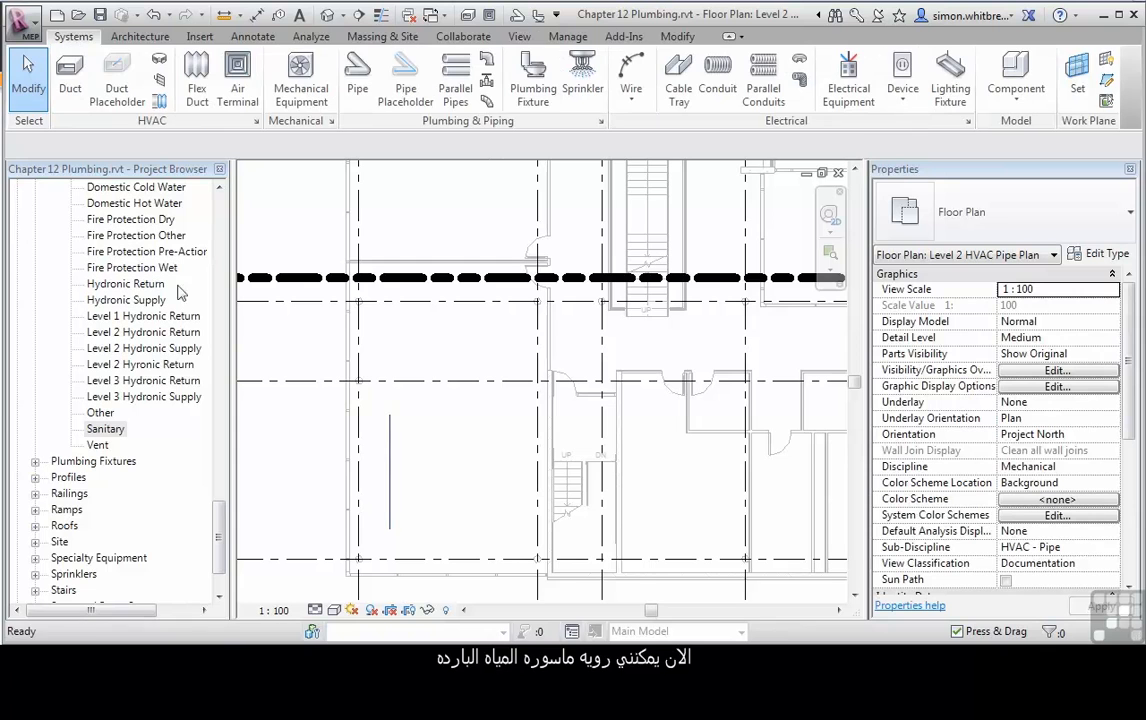
pyautogui.click(362, 100)
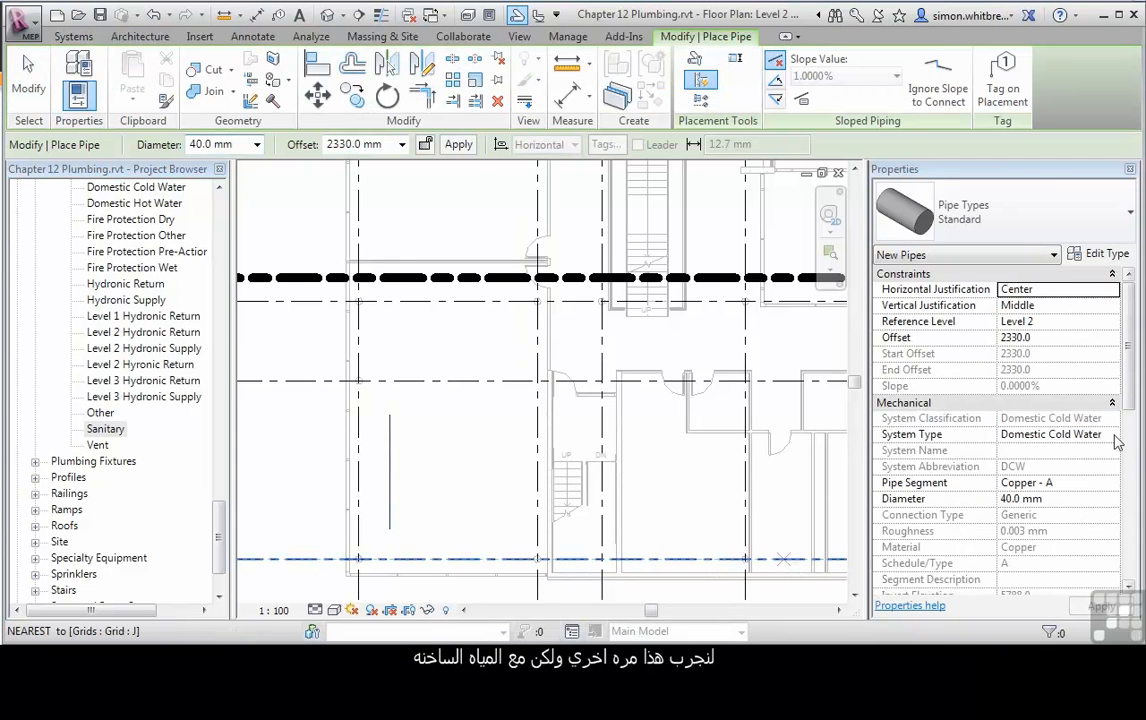
pyautogui.click(1118, 440)
pyautogui.click(1040, 453)
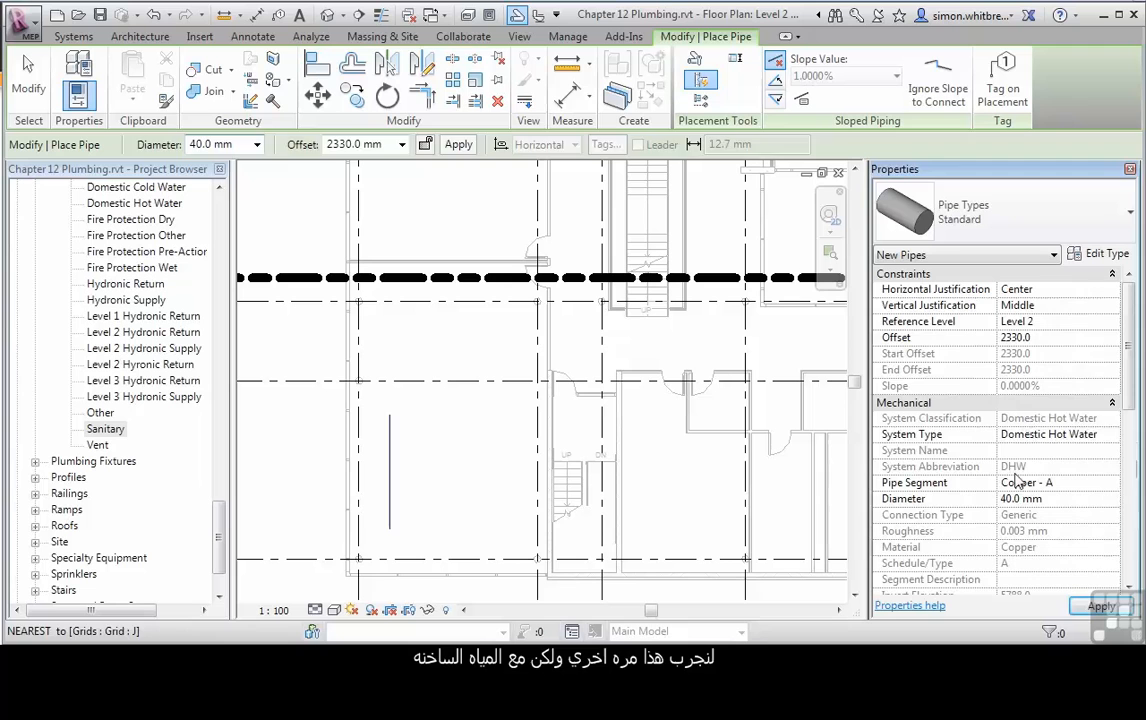
pyautogui.click(405, 528)
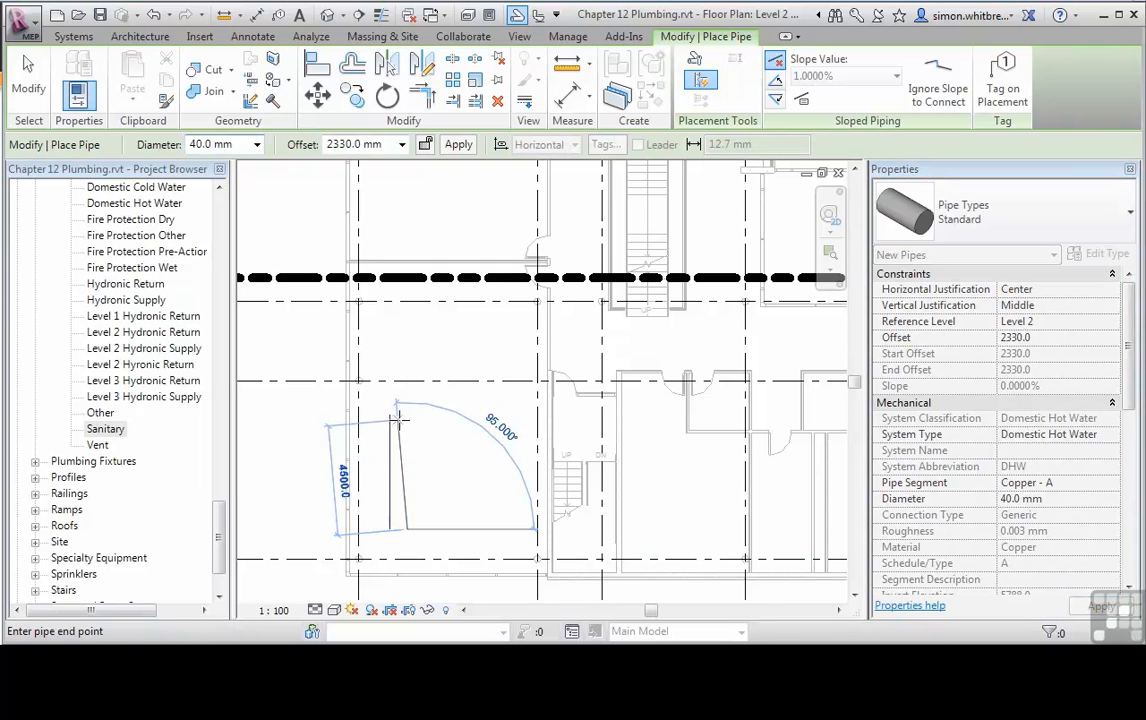
pyautogui.click(405, 415)
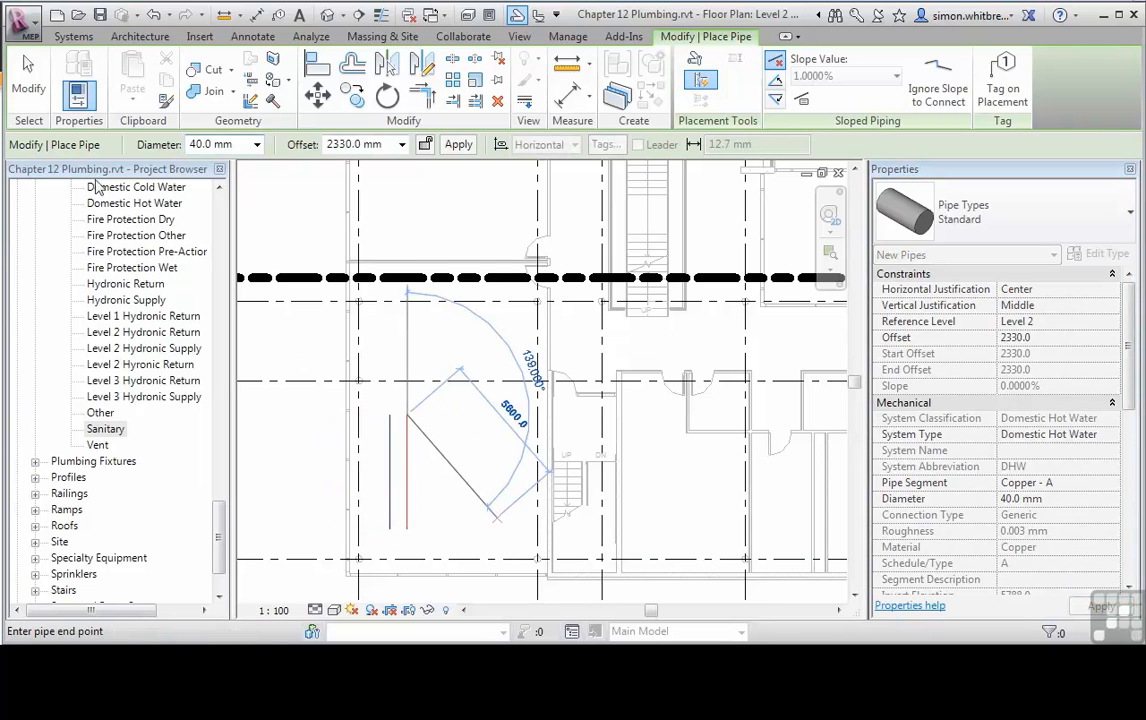
pyautogui.click(38, 86)
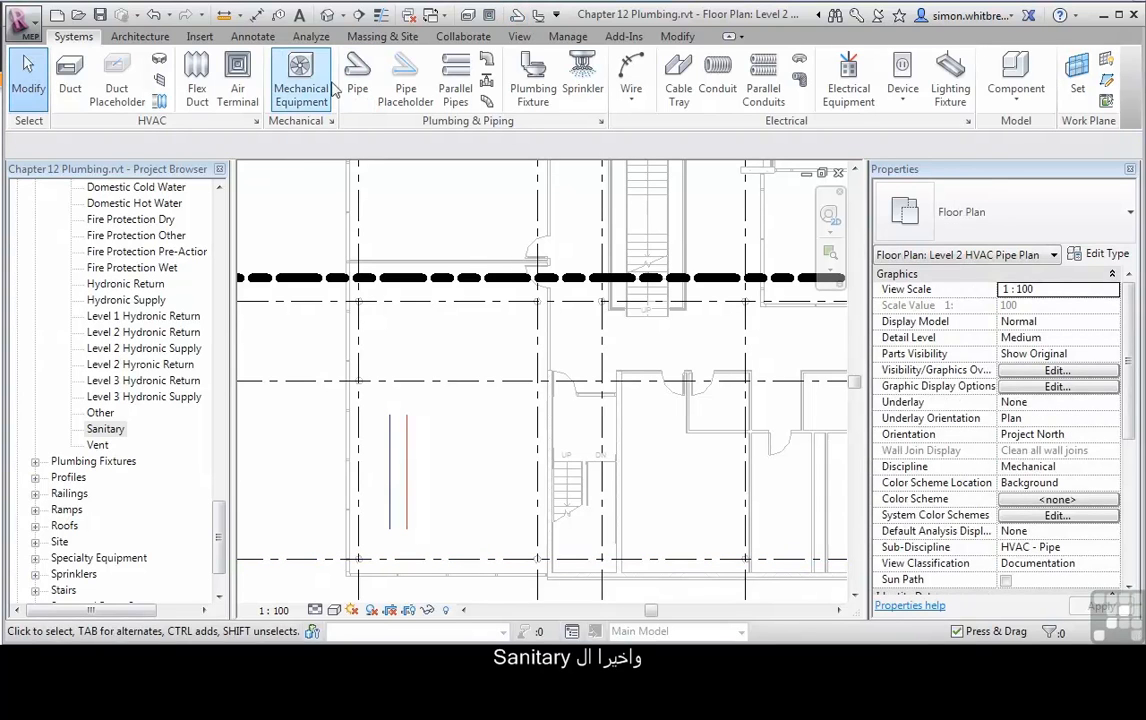
# Step: Draw a Sanitary pipe parallel to the hot water pipe, on its right and of matching length, and end pipe placement
pyautogui.press('p')
pyautogui.press('i')
pyautogui.click(1112, 435)
pyautogui.scroll(-4, 1060, 490)
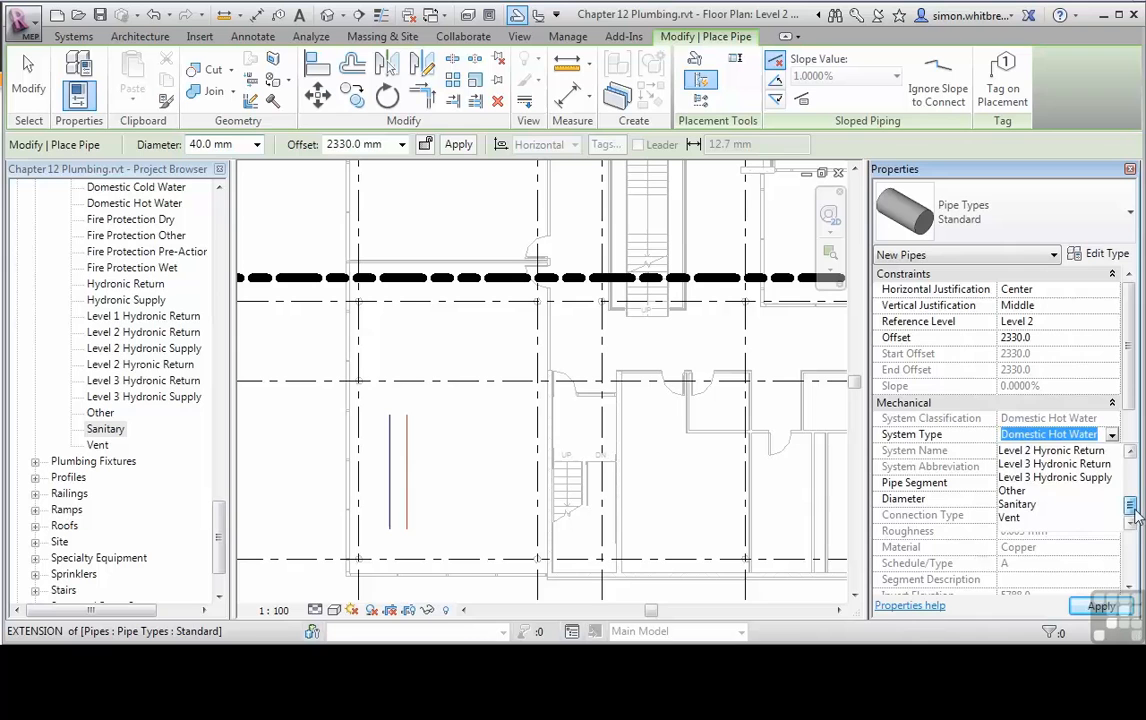
pyautogui.click(1017, 505)
pyautogui.click(432, 527)
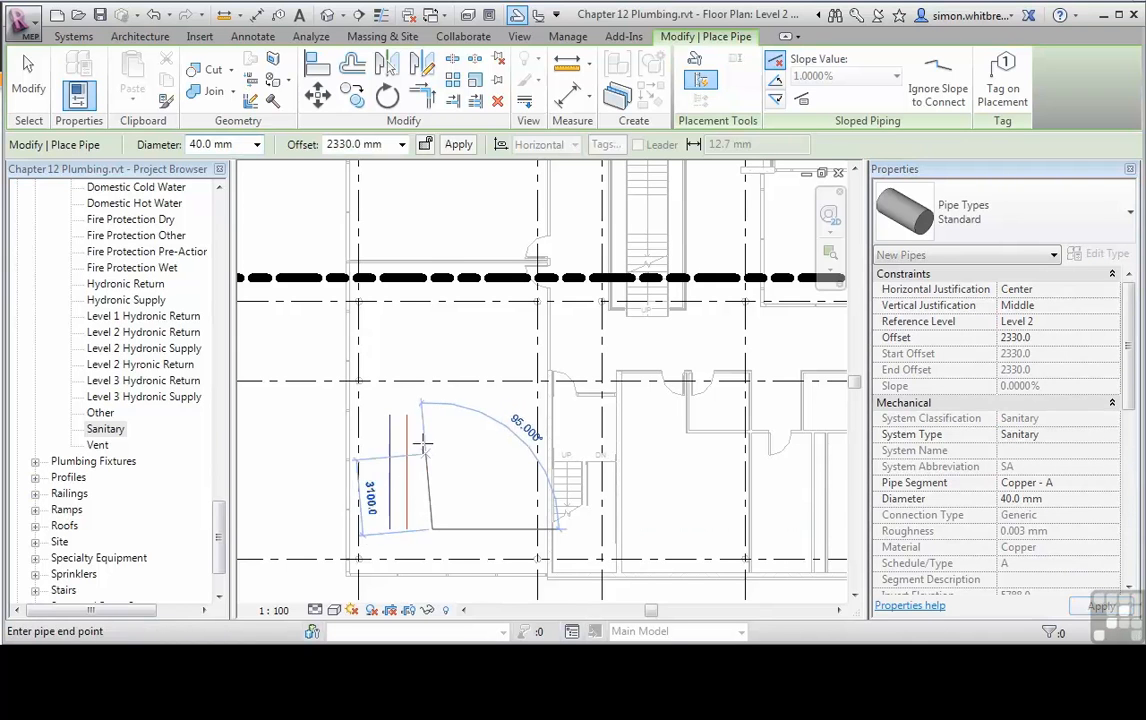
pyautogui.click(432, 415)
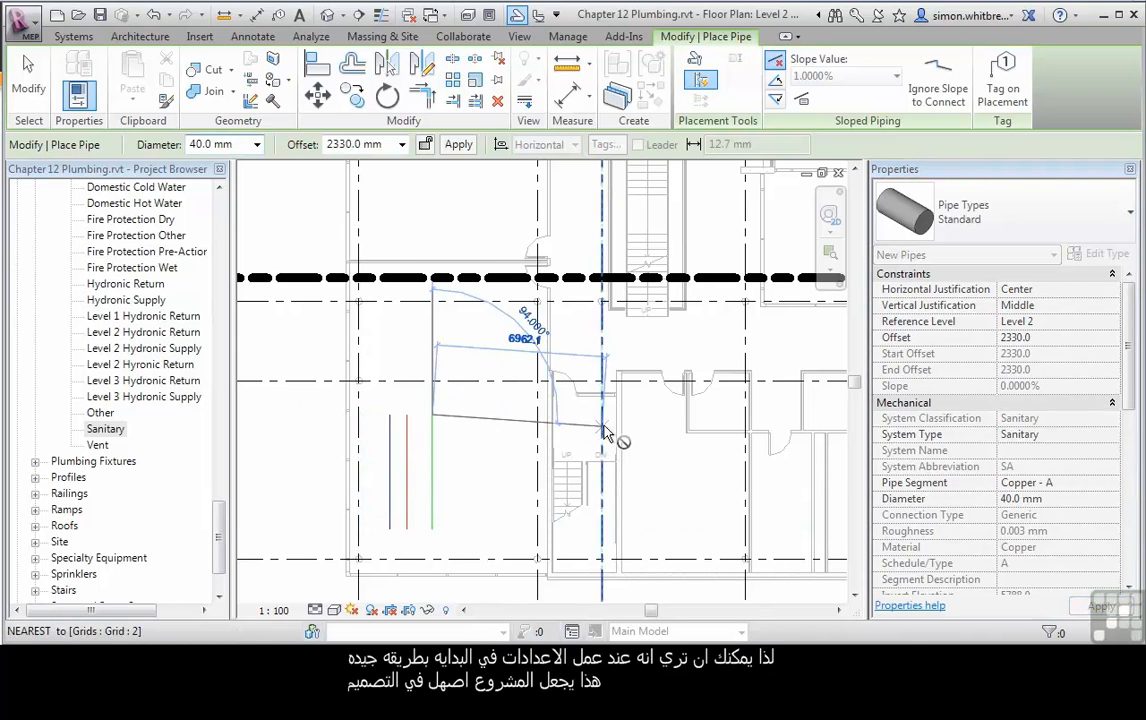
pyautogui.press('Escape')
pyautogui.press('Escape')
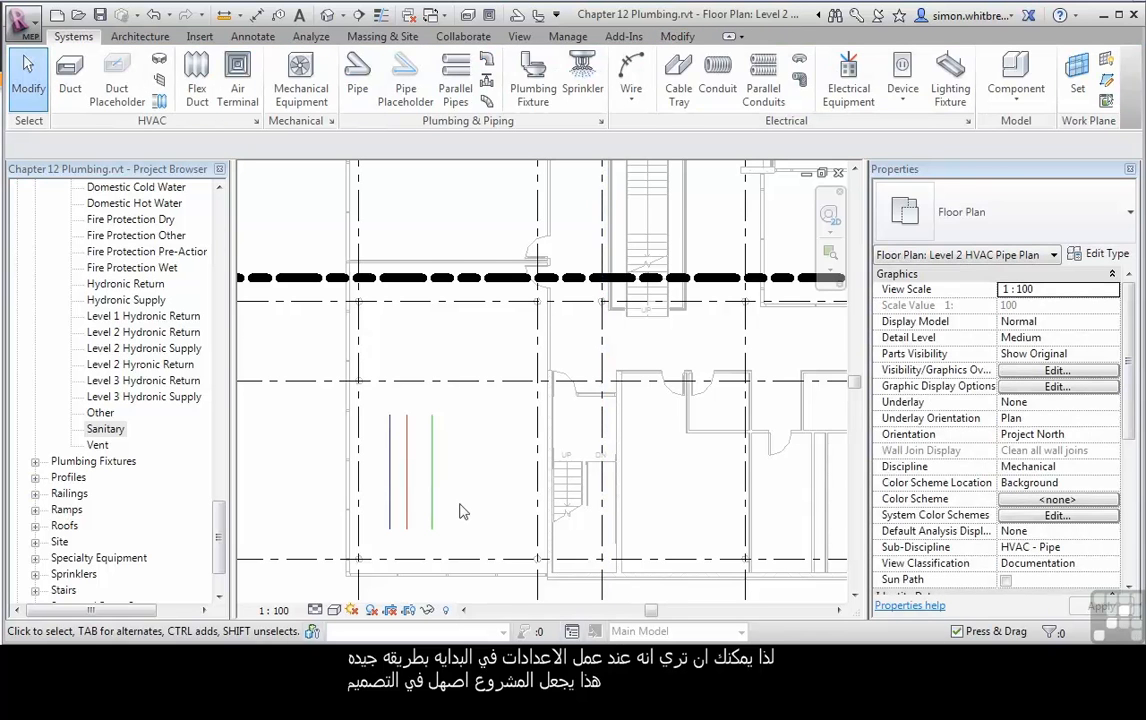